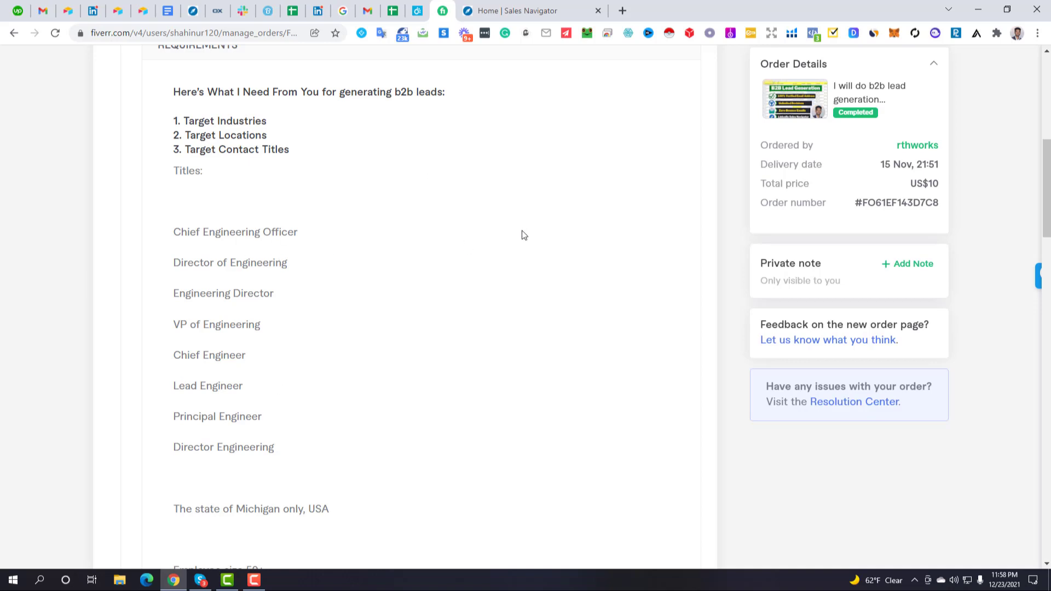
Review the order's delivery date, the requested targeting criteria and the list of target engineering titles in the requirements
drag(880, 164, 913, 164)
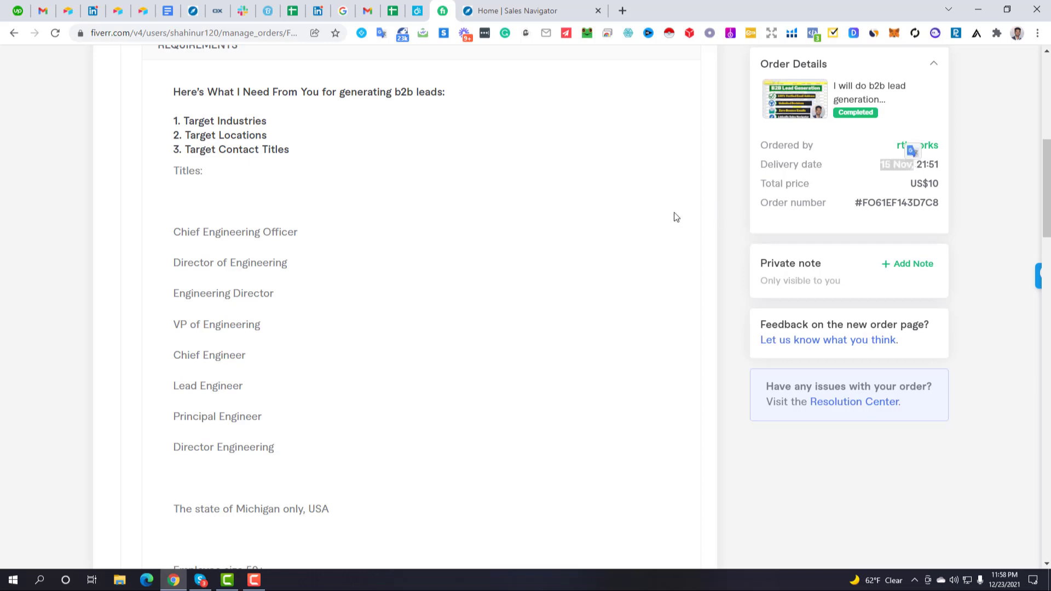
click(338, 249)
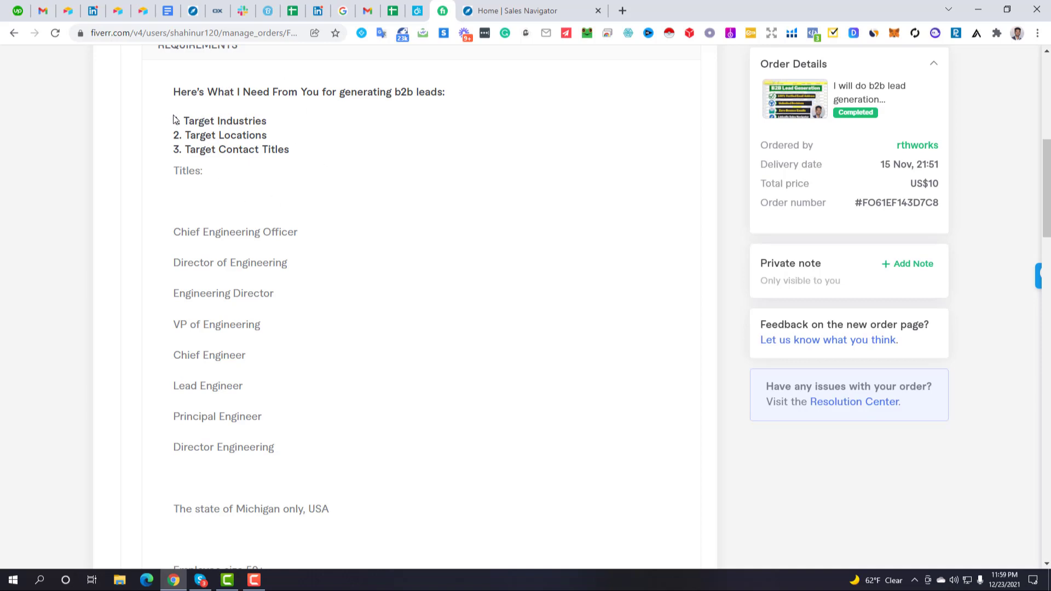
drag(181, 121, 273, 123)
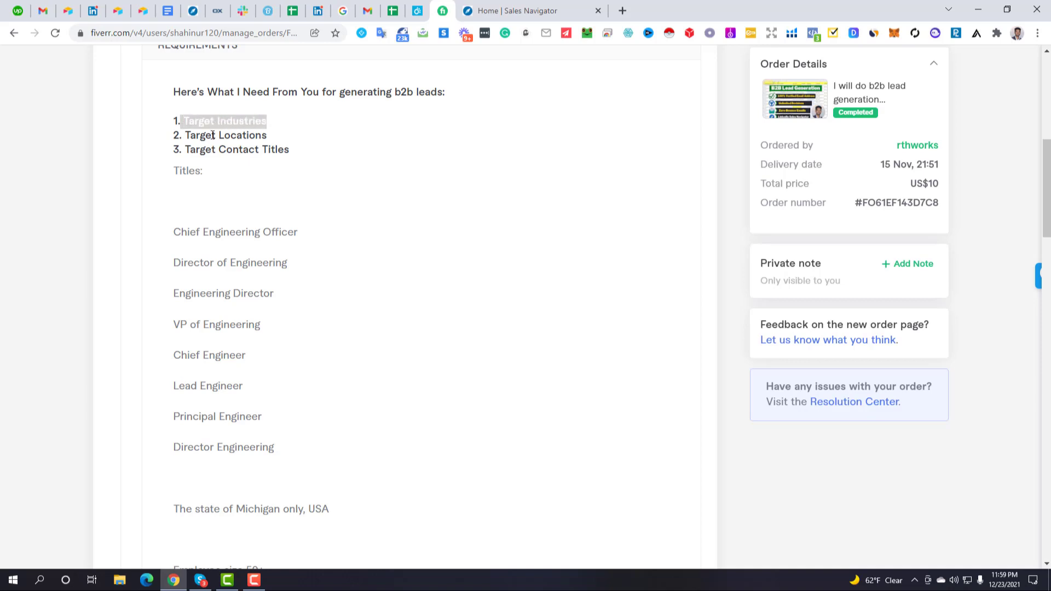
drag(195, 138, 275, 157)
click(138, 208)
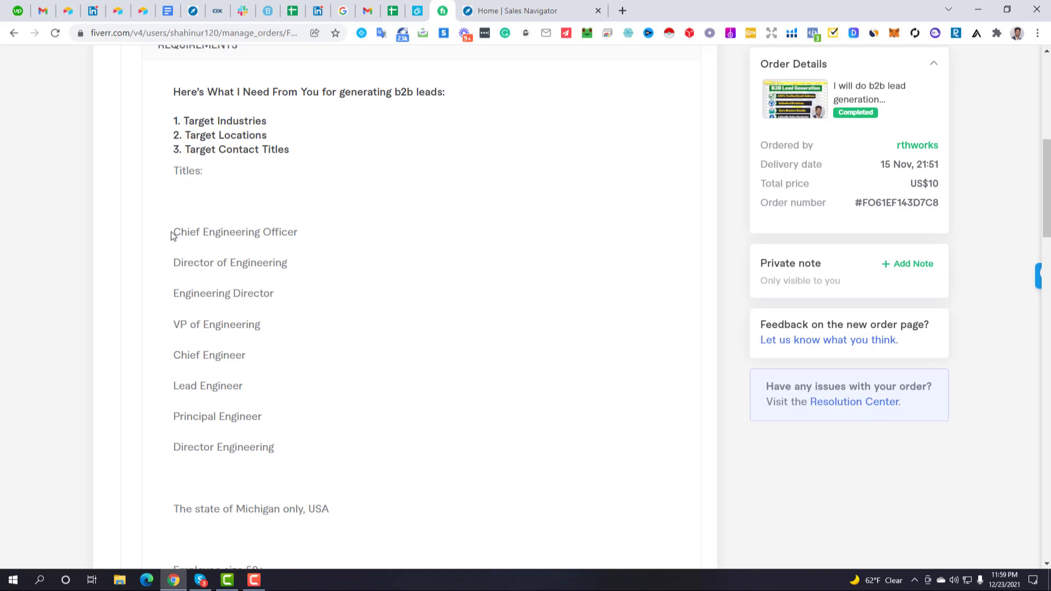
drag(175, 231, 310, 236)
drag(184, 264, 278, 253)
drag(203, 325, 252, 338)
drag(190, 355, 251, 359)
click(189, 400)
drag(187, 417, 253, 418)
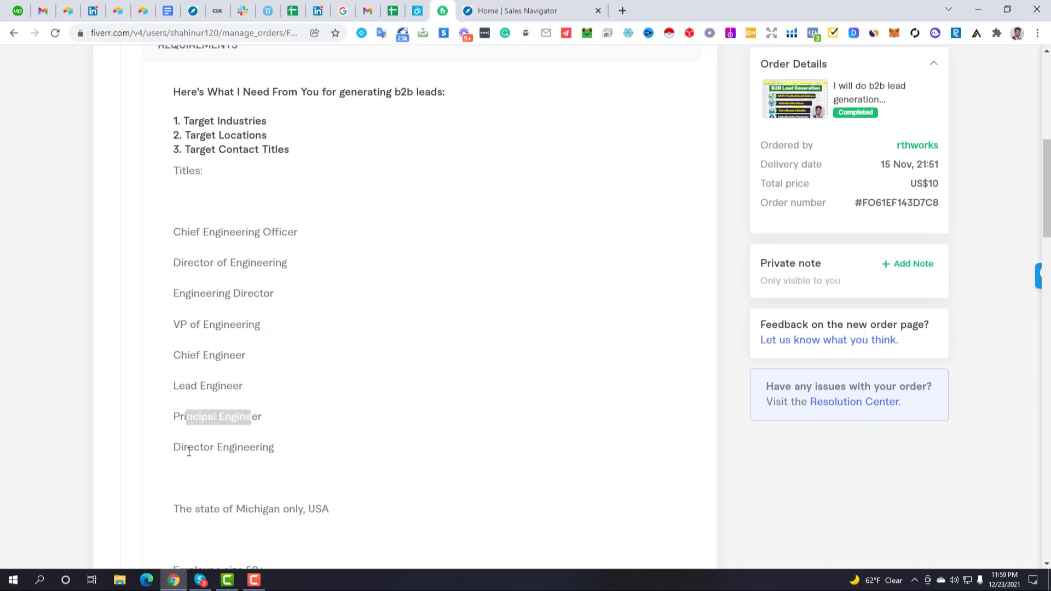
drag(186, 448, 257, 449)
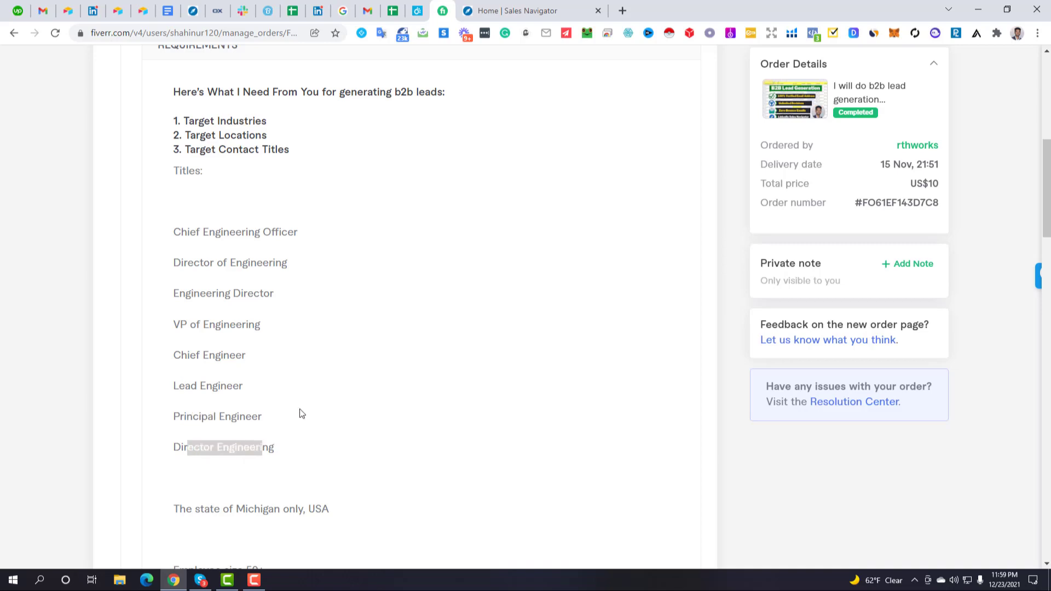
Review the target location, employee size and excluded industries at the end of the order requirements
scroll(300, 414, down, 2)
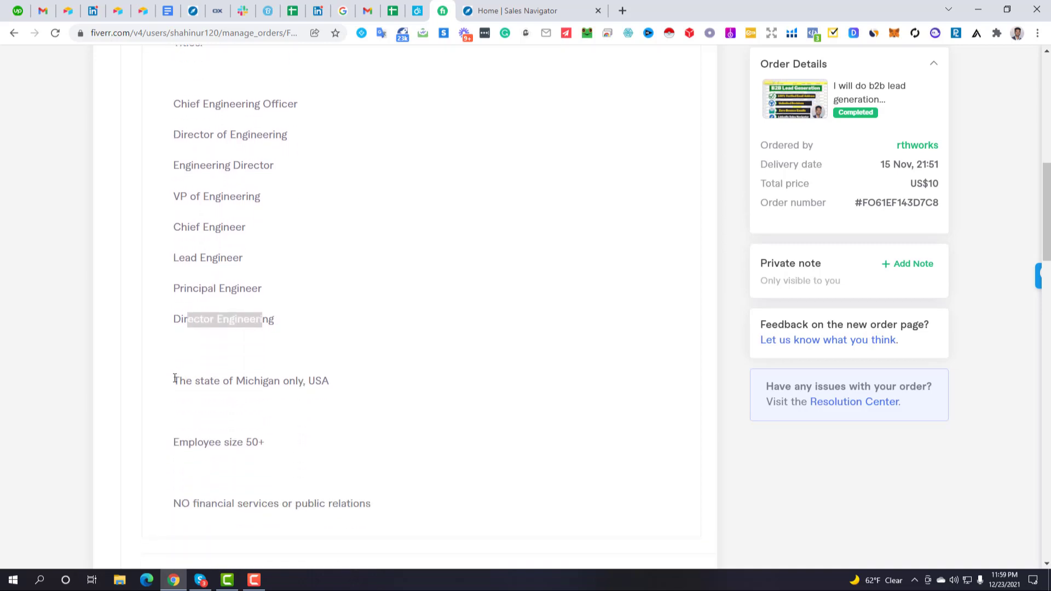
drag(174, 104, 322, 319)
drag(191, 254, 246, 261)
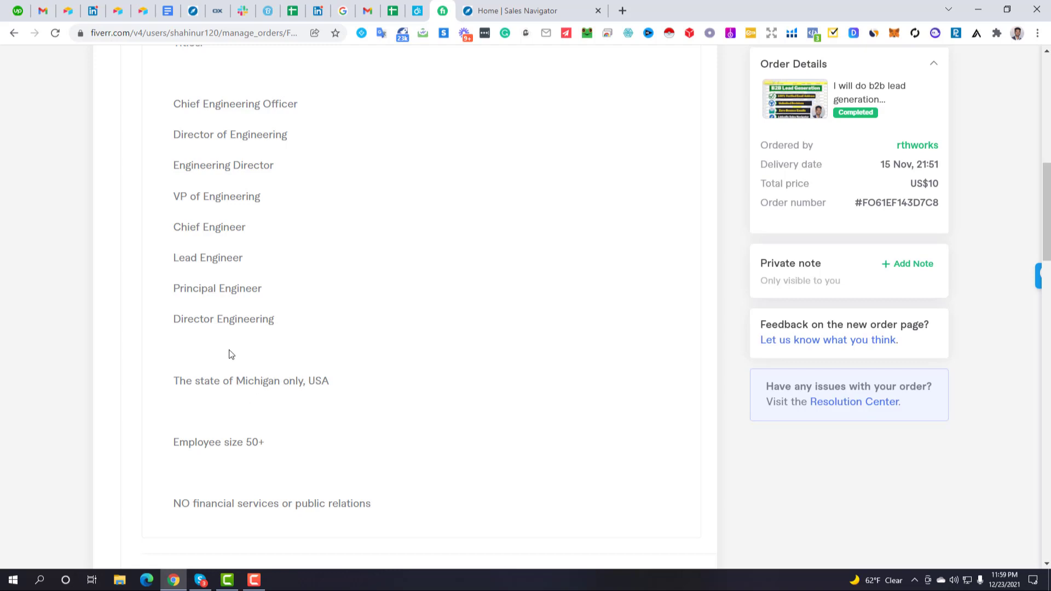
drag(249, 442, 264, 442)
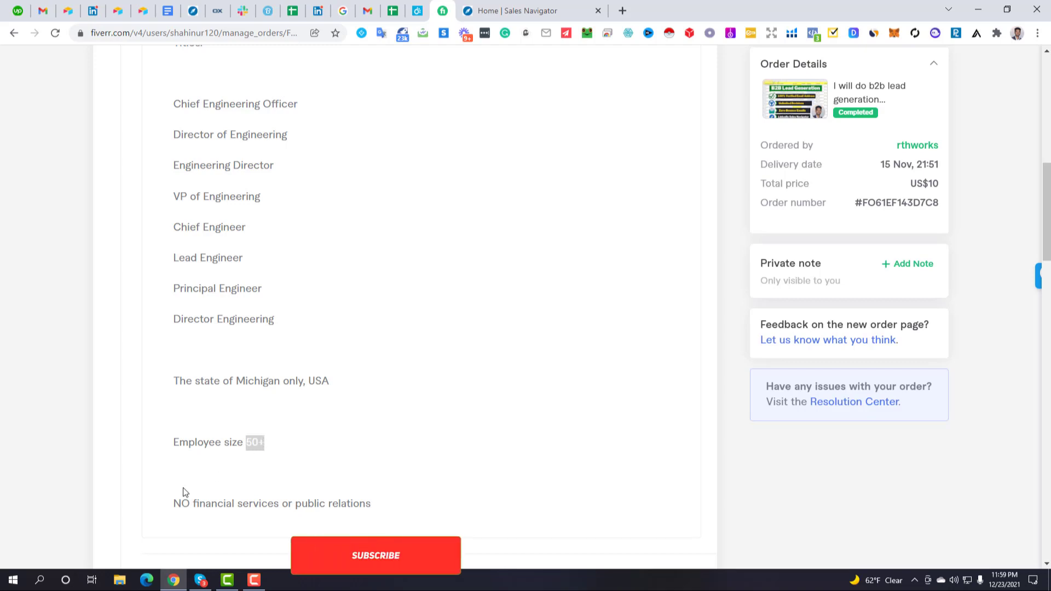
click(177, 503)
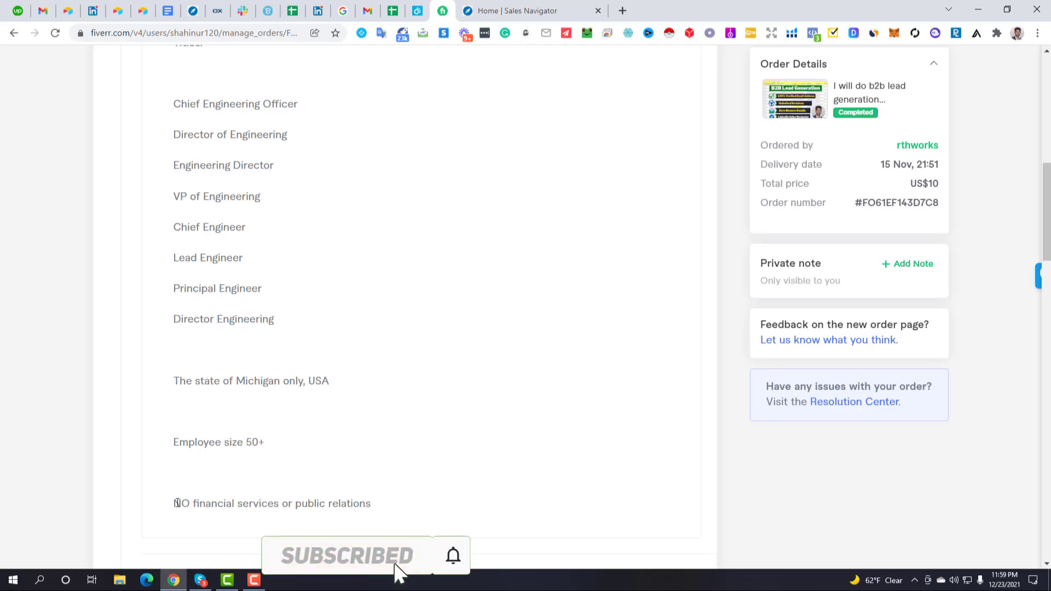
drag(177, 502, 371, 504)
click(222, 509)
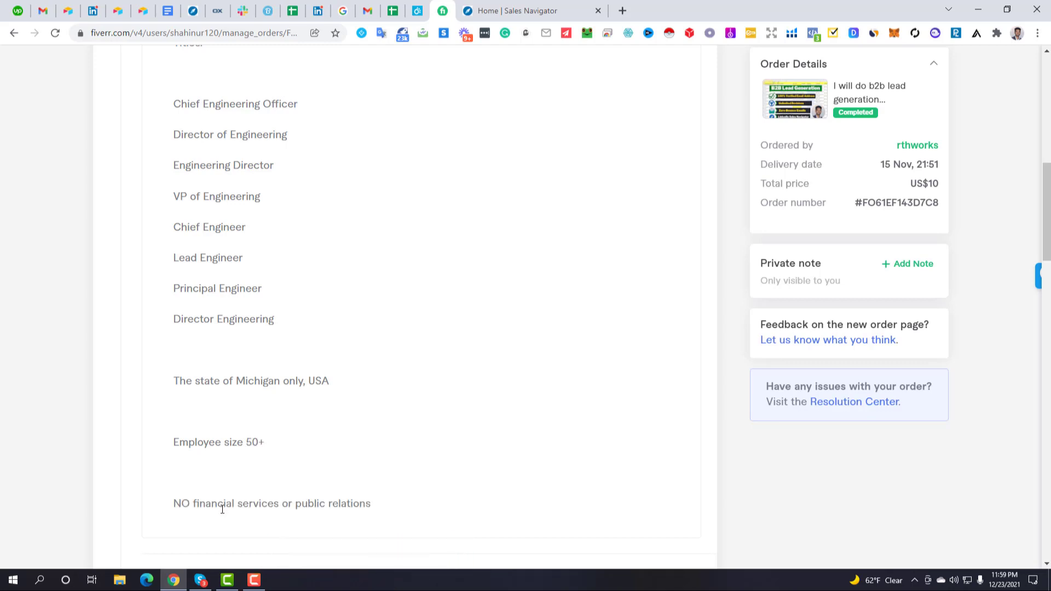
scroll(357, 228, up, 4)
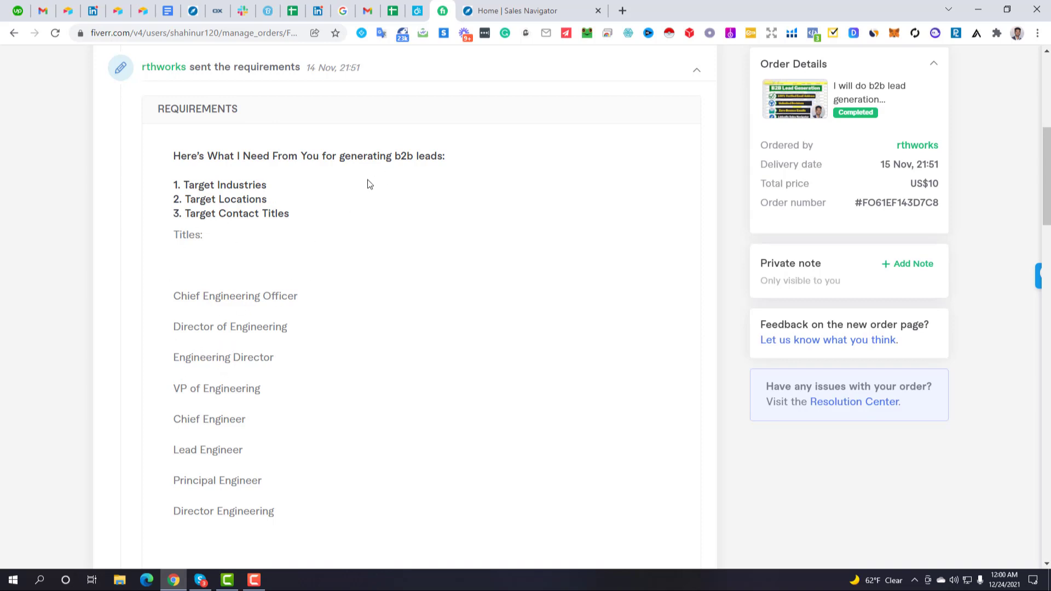
Switch to Sales Navigator, open the lead filters and add Chief Engineering Officer and Director Of Engineering from the order requirements as current titles
click(527, 10)
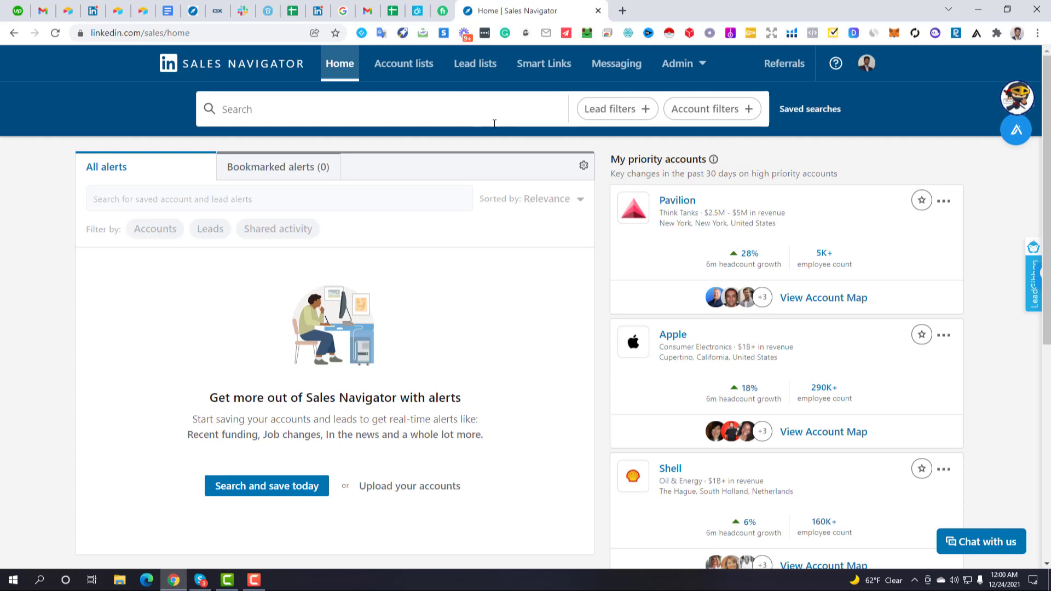
click(616, 130)
click(450, 303)
click(444, 6)
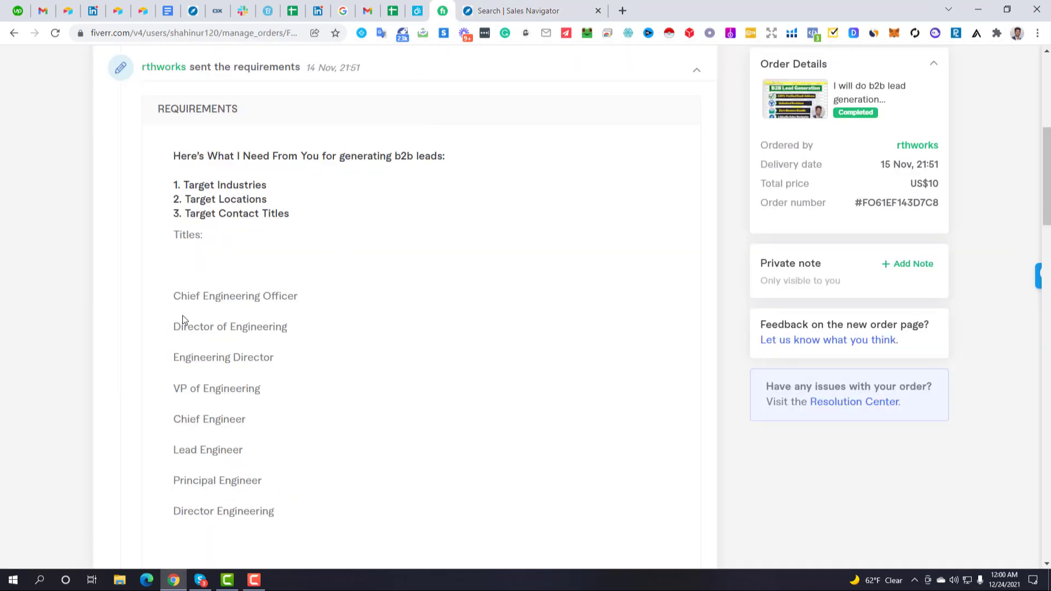
drag(174, 296, 300, 298)
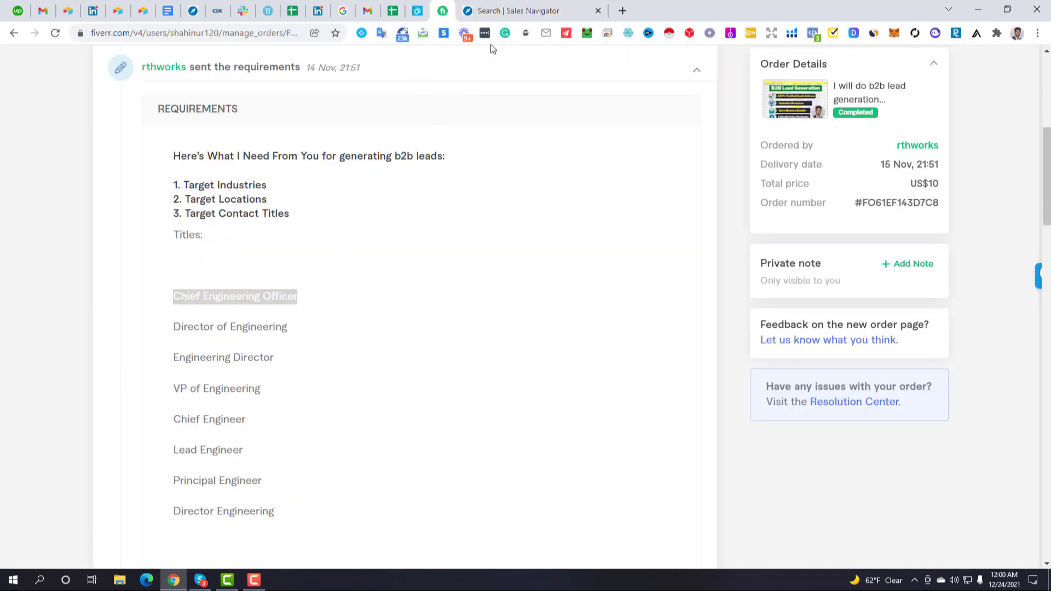
click(512, 5)
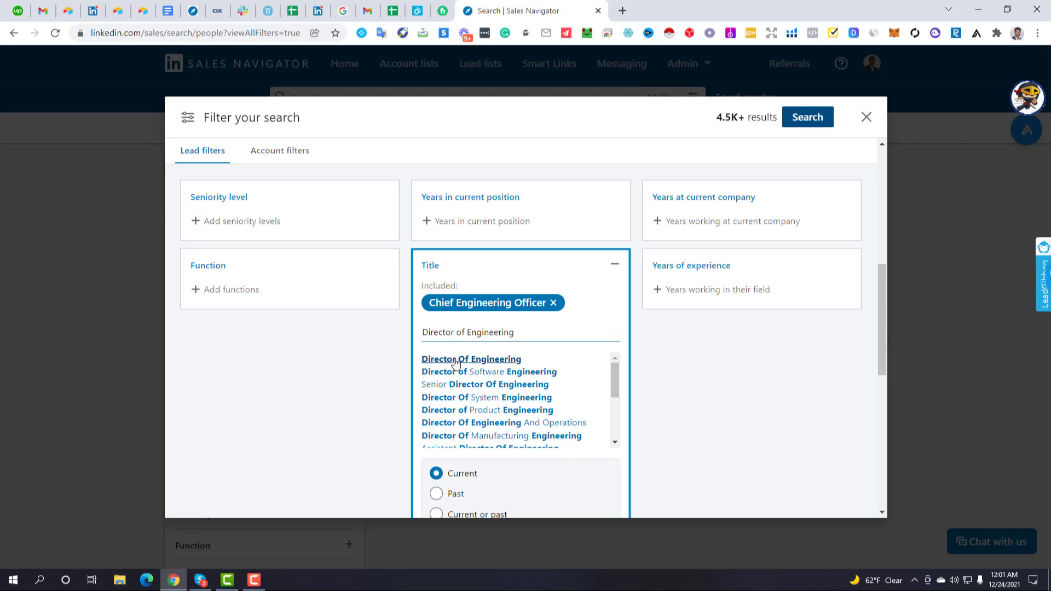
click(456, 362)
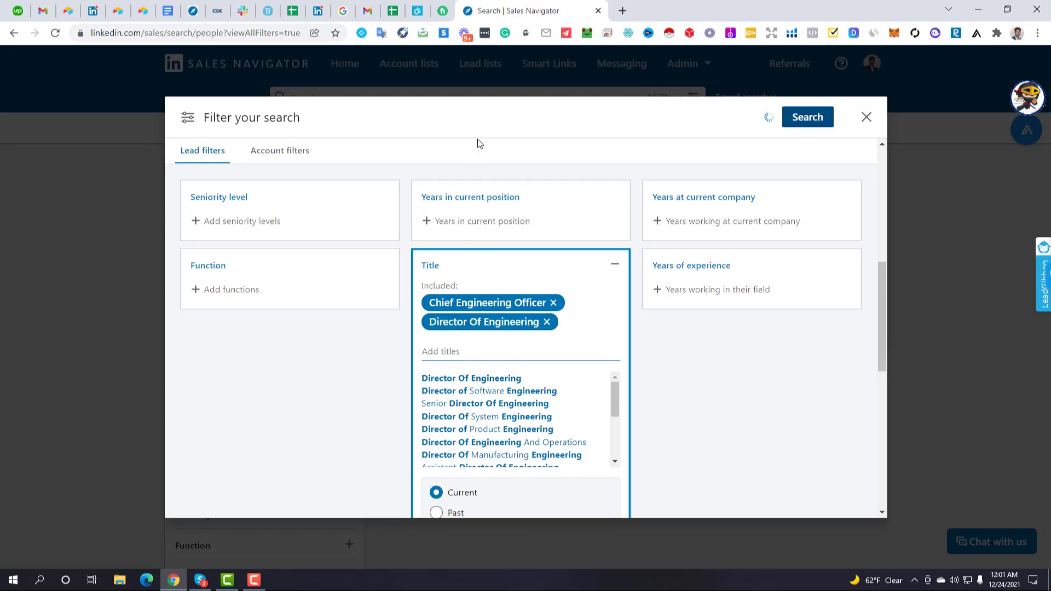
Add Vice President Of Engineering to the title filter, based on the titles in the Fiverr order
click(443, 10)
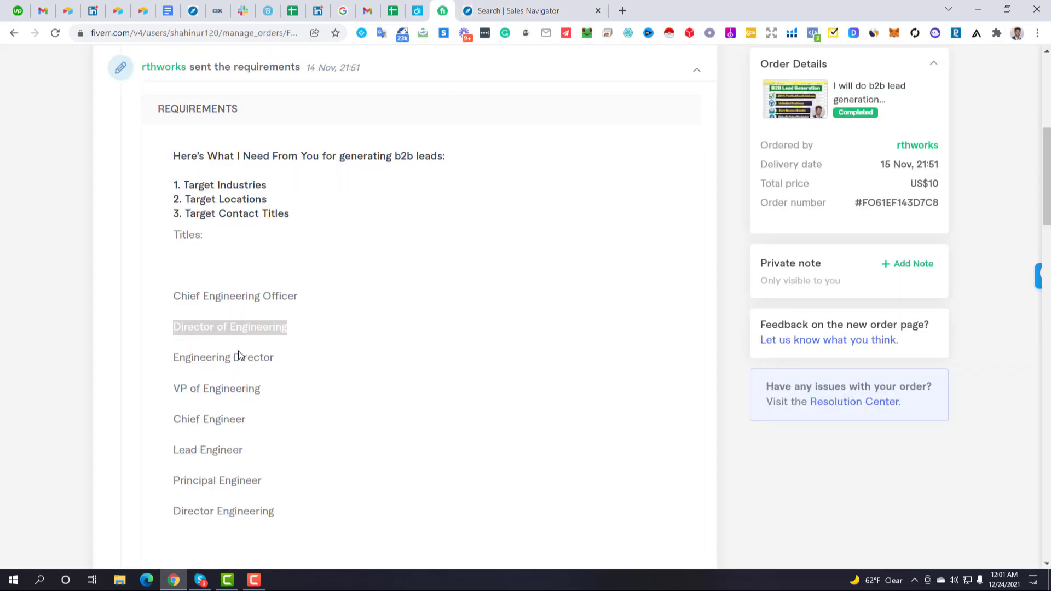
click(175, 357)
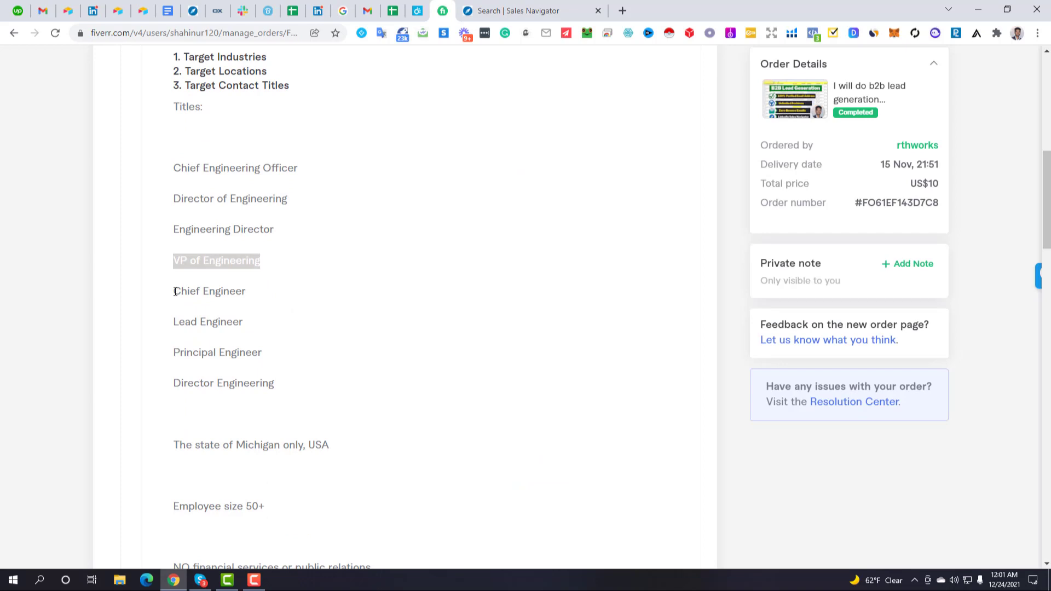
Try to find Chief Engineer from the order requirements among the suggested titles of the title filter
drag(174, 291, 246, 292)
key(ctrl+c)
click(527, 6)
key(ctrl+v)
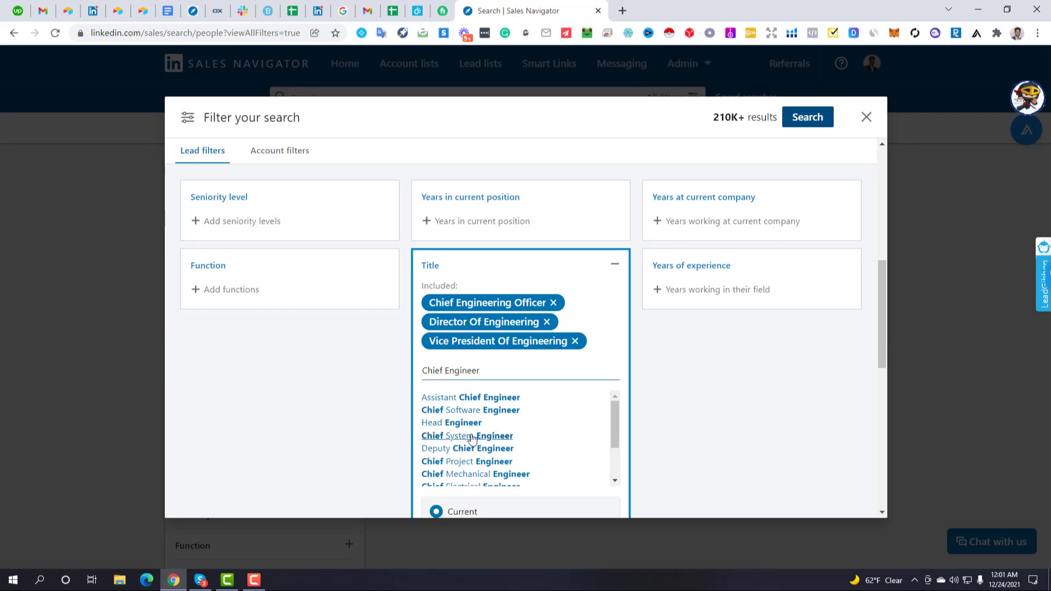
scroll(476, 471, down, 3)
scroll(478, 439, up, 5)
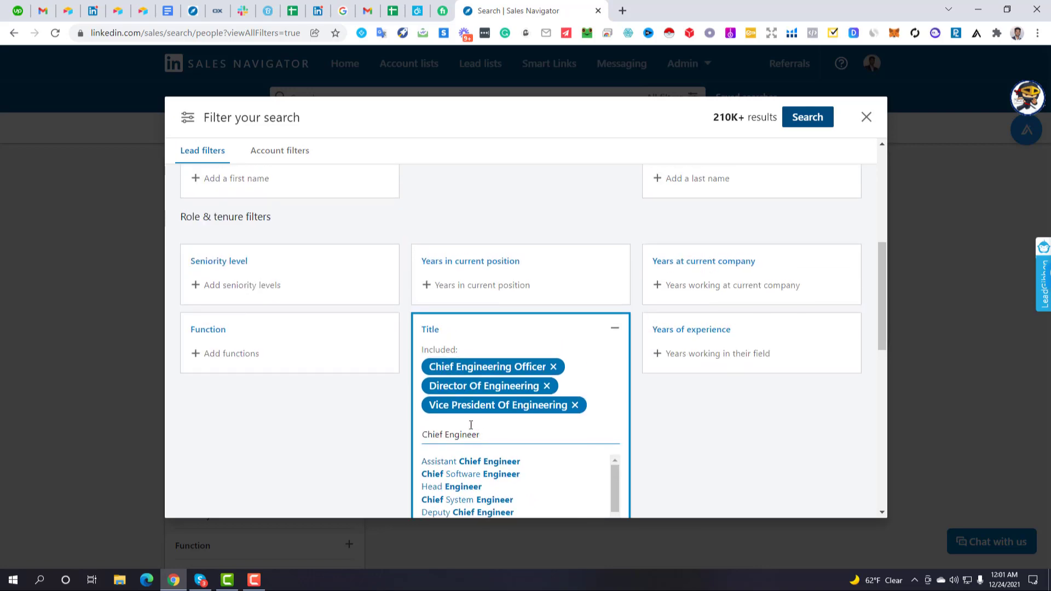
scroll(369, 335, down, 4)
Copy Lead Engineer from the Fiverr order requirements and add it to the Sales Navigator title filter
key(ctrl+shift+Tab)
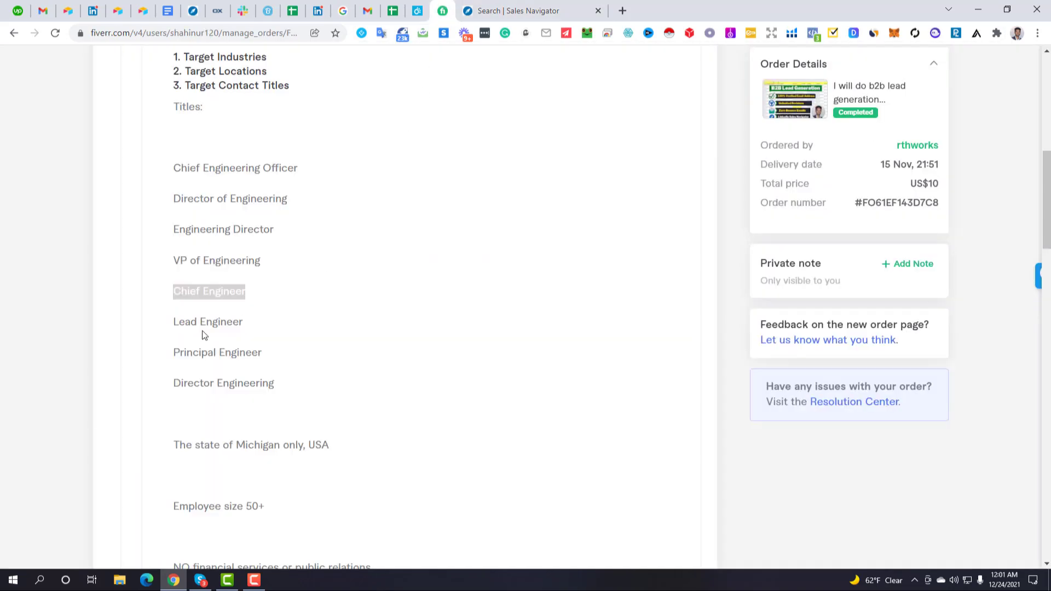
drag(174, 323, 244, 323)
click(518, 11)
click(457, 378)
scroll(347, 336, down, 3)
Compare the remaining titles and criteria in the Fiverr order requirements with the current lead filters
click(442, 10)
scroll(242, 378, down, 1)
scroll(244, 356, up, 1)
click(513, 9)
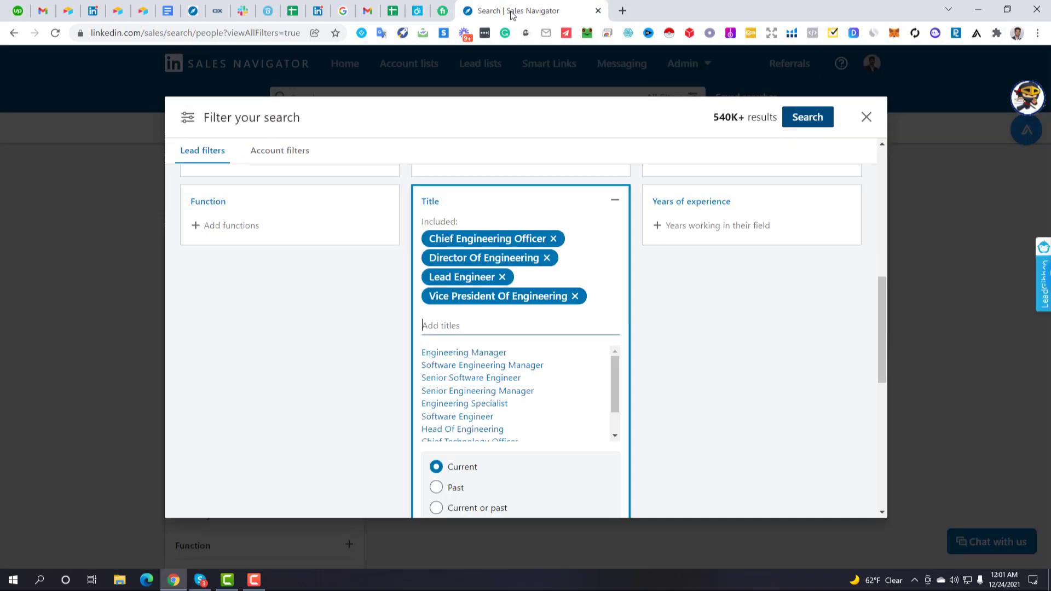
click(442, 10)
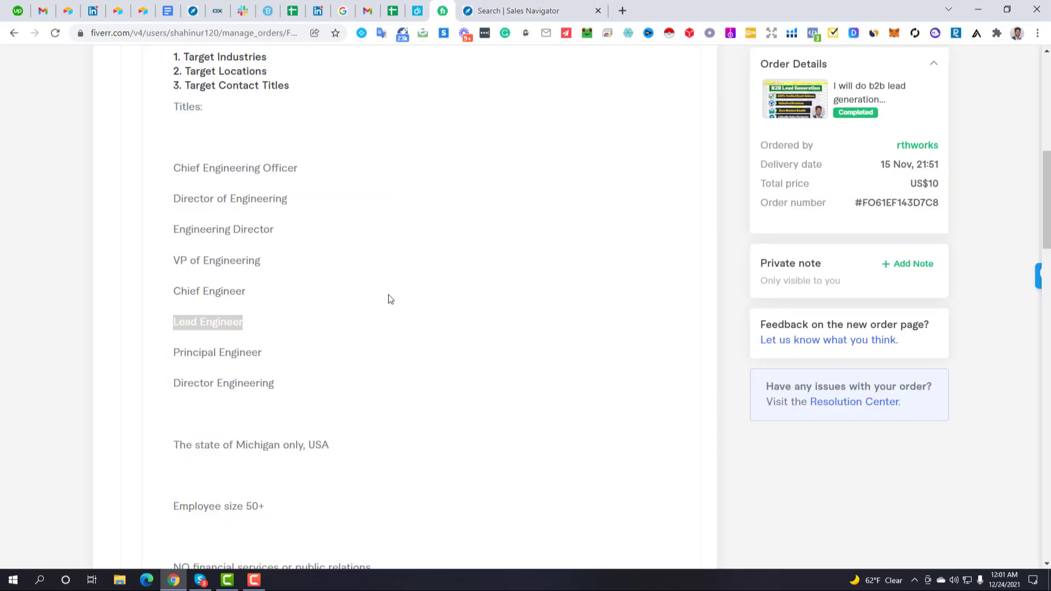
scroll(392, 291, down, 1)
scroll(392, 291, down, 1)
click(511, 12)
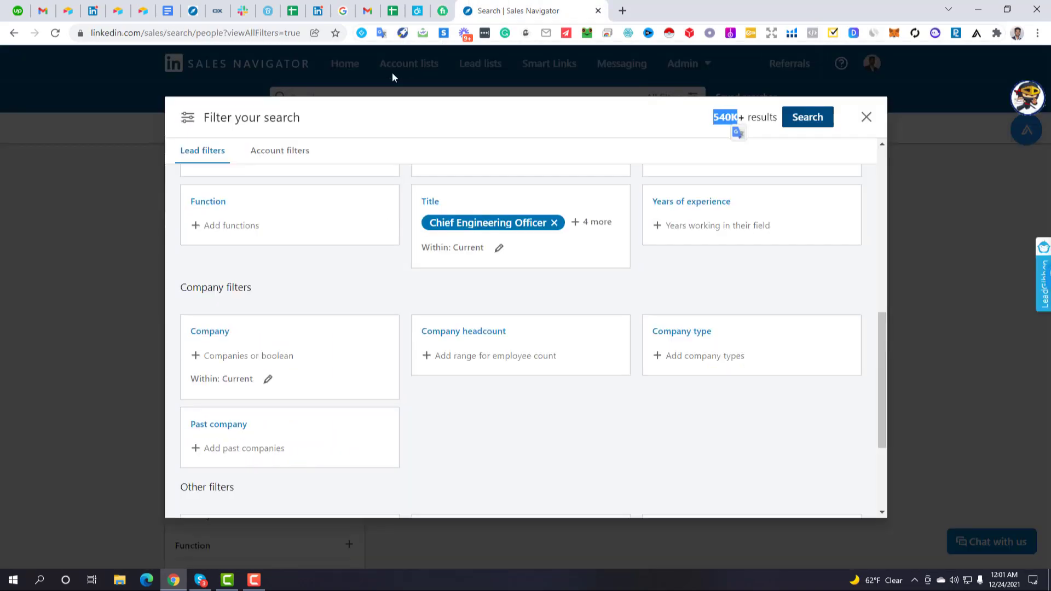
Check the requested location in the order and add Michigan, United States to the geography filter
click(442, 9)
click(509, 11)
scroll(372, 359, up, 1)
scroll(373, 359, up, 5)
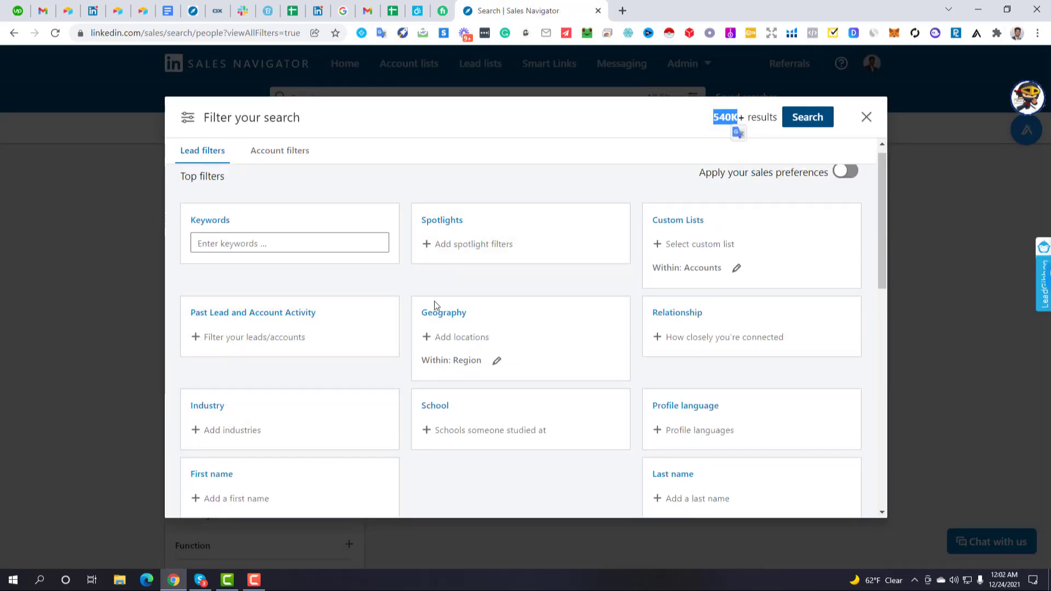
click(484, 336)
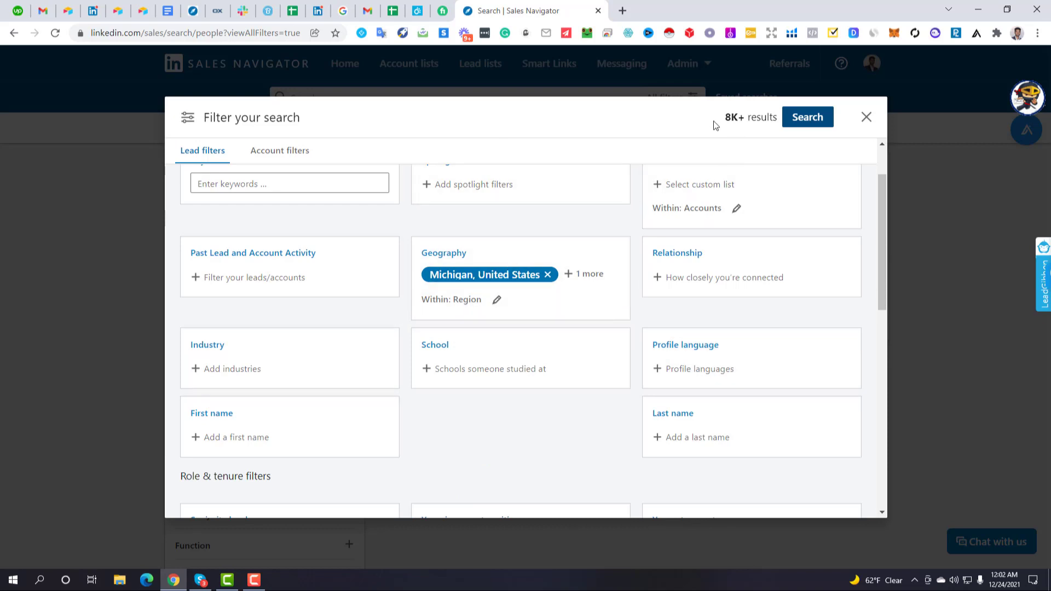
drag(723, 122, 745, 119)
click(505, 149)
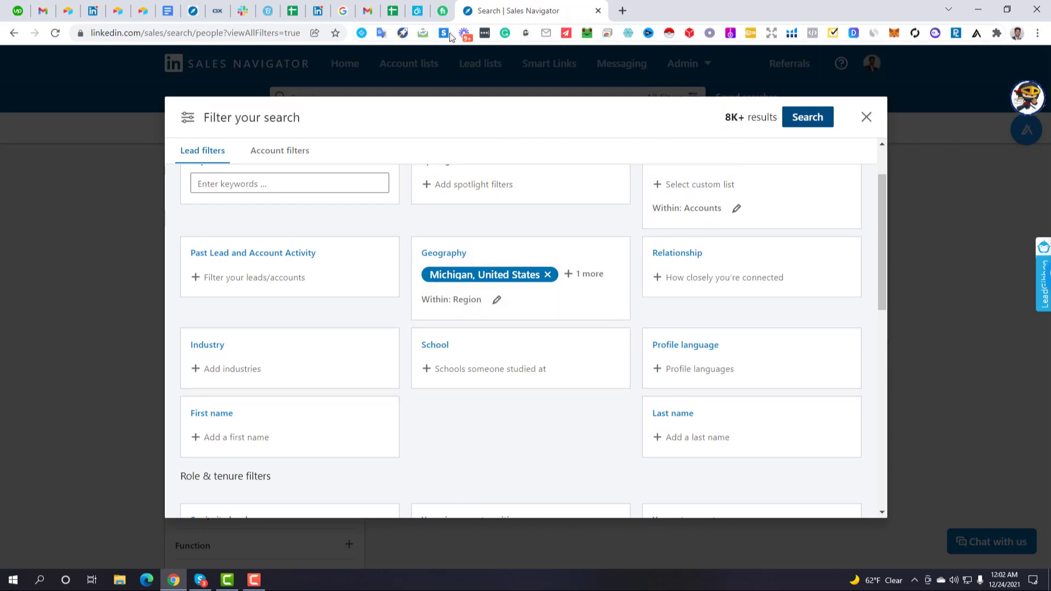
Following the order's 50+ employee requirement, set the company headcount filter to 51-200, 201-500, 501-1000, 1001-5000, 5001-10,000 and 10,000+
click(447, 9)
scroll(255, 328, down, 1)
drag(247, 315, 272, 318)
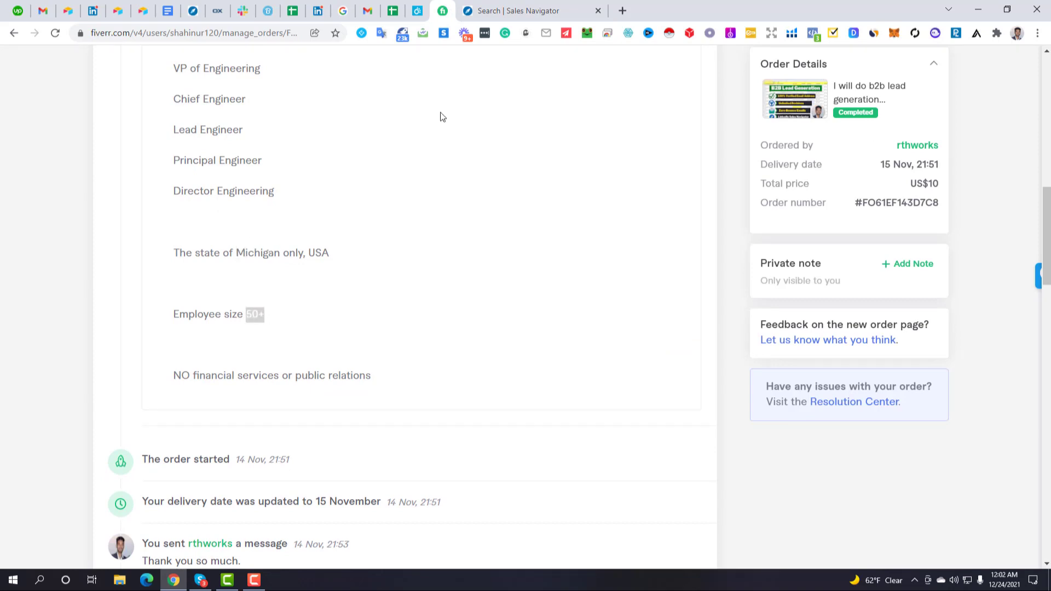
click(503, 10)
scroll(504, 400, down, 10)
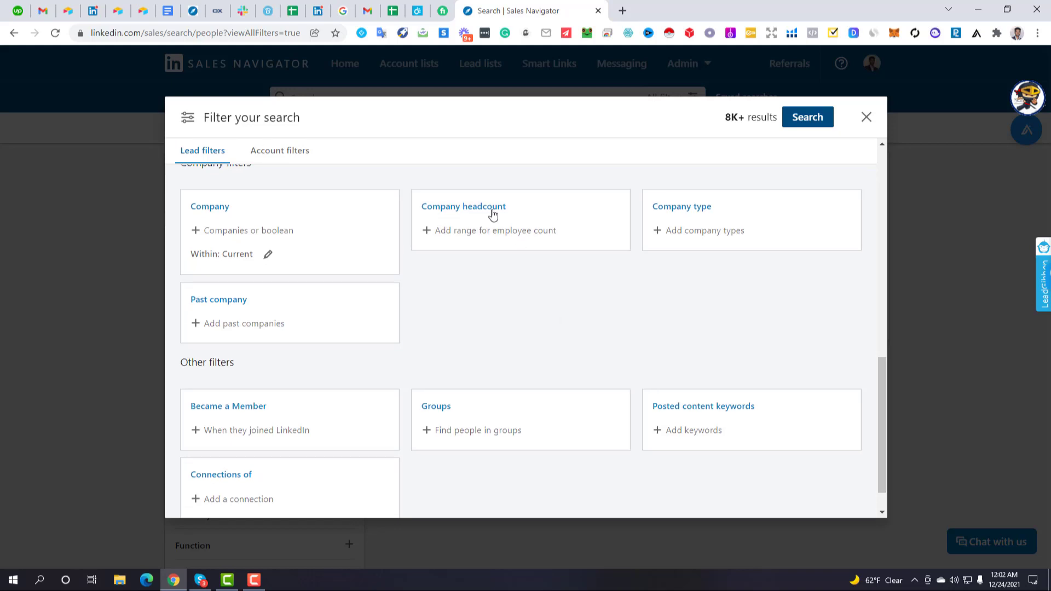
click(493, 239)
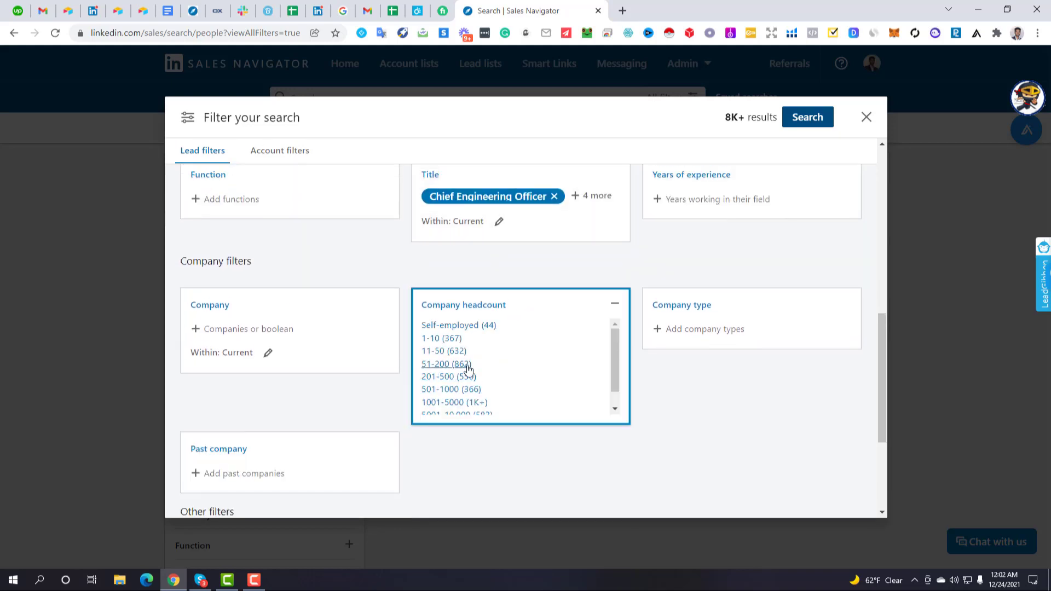
click(440, 367)
click(446, 388)
click(452, 388)
click(463, 389)
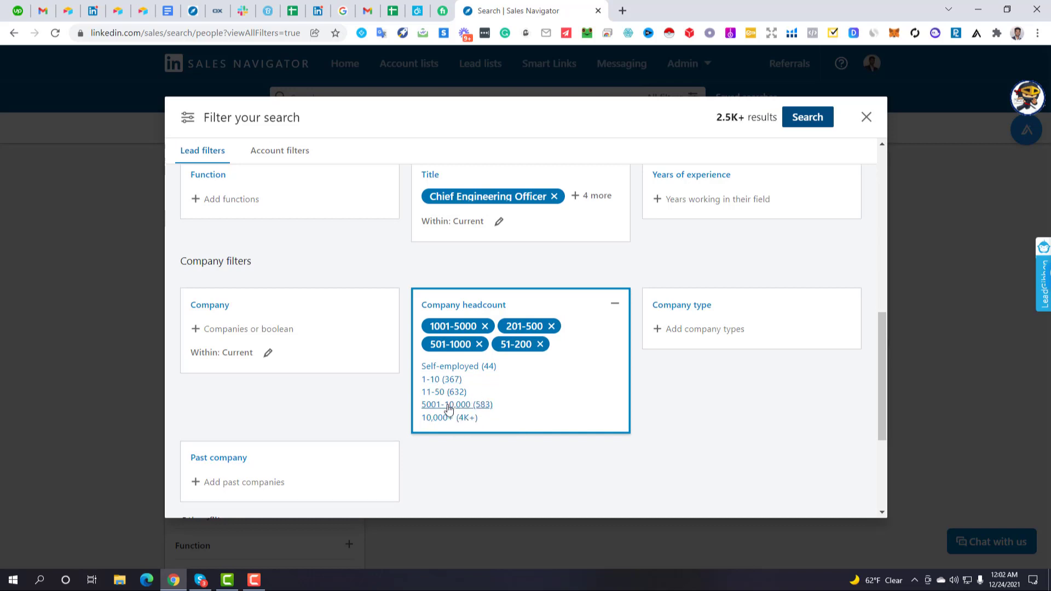
click(447, 405)
click(450, 425)
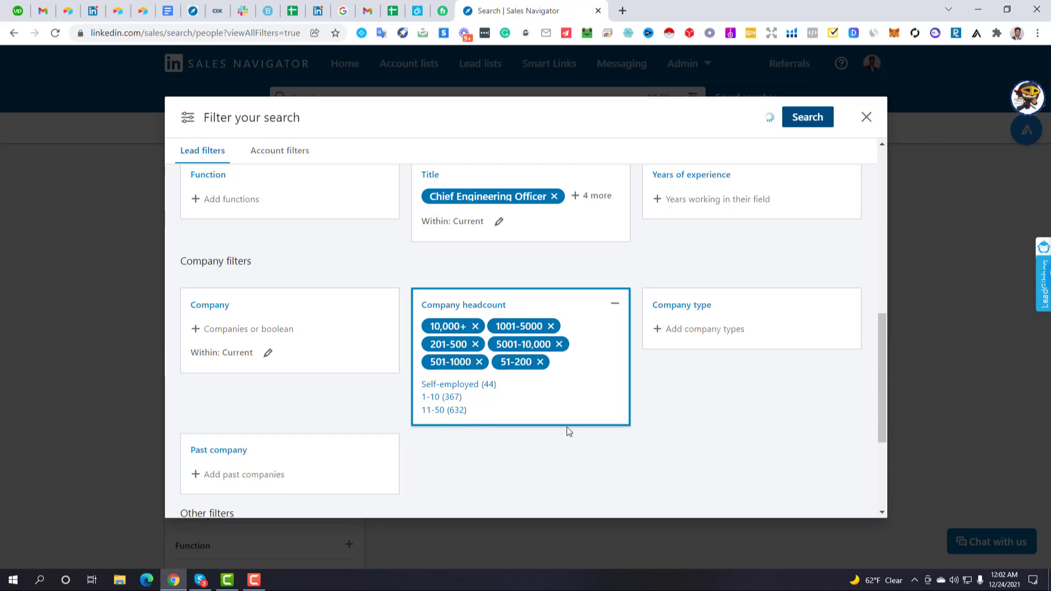
click(681, 418)
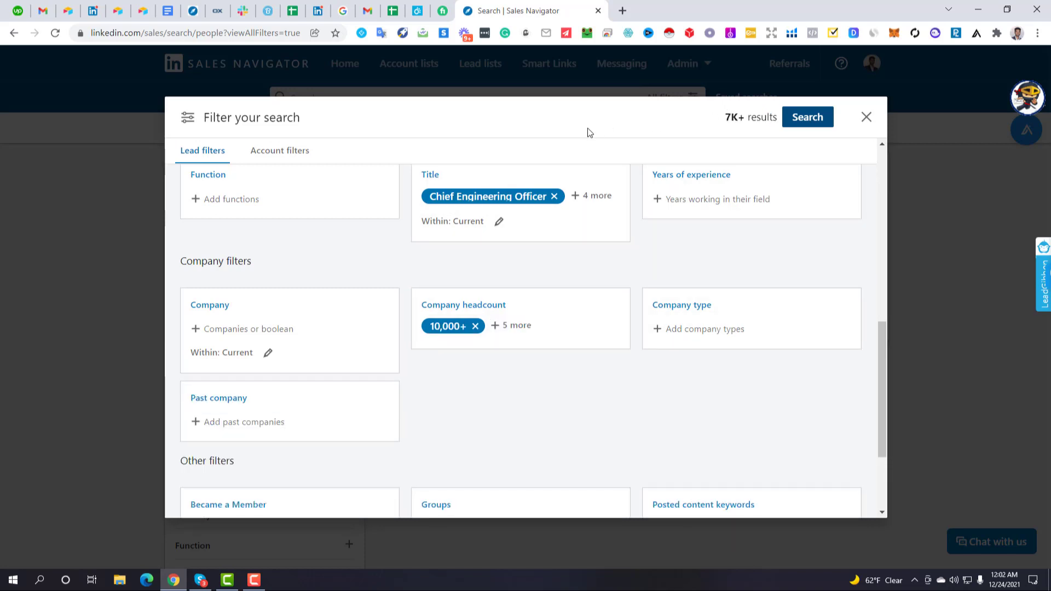
Check the employee size and excluded industry requirements in the Fiverr order, and return to the Sales Navigator search
click(442, 11)
scroll(610, 268, up, 1)
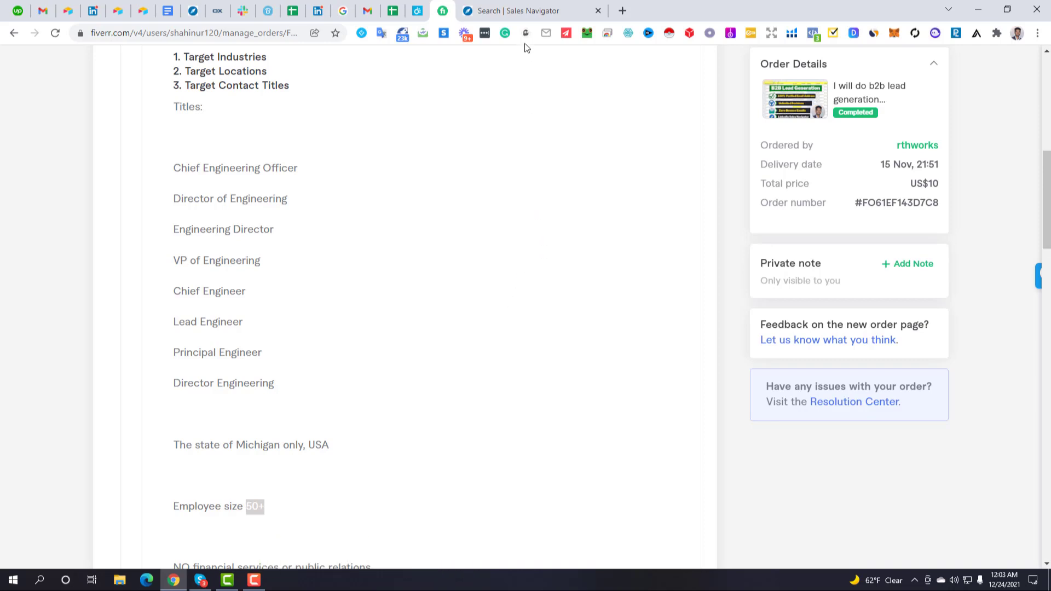
click(506, 9)
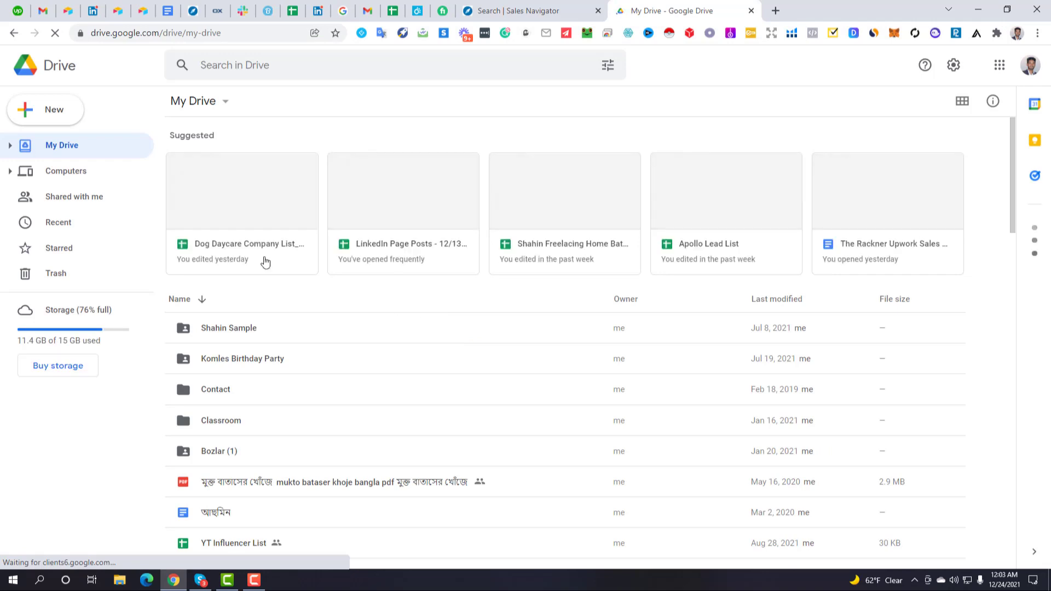
Create a blank Google Sheets spreadsheet from Drive and enter the headers First Name, Last Name, Title and Email Address in A1:D1
click(50, 113)
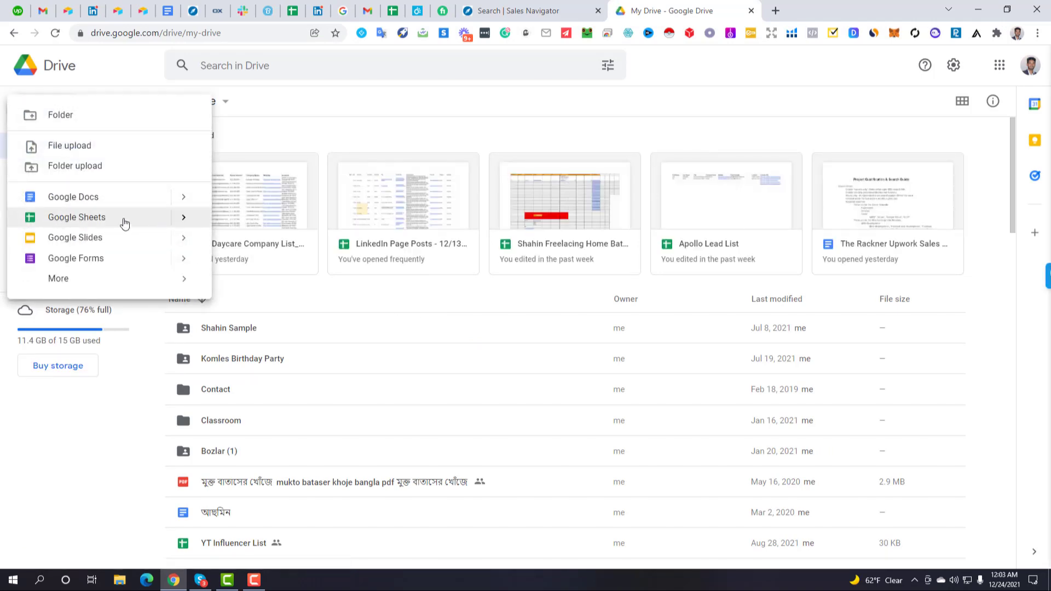
click(126, 222)
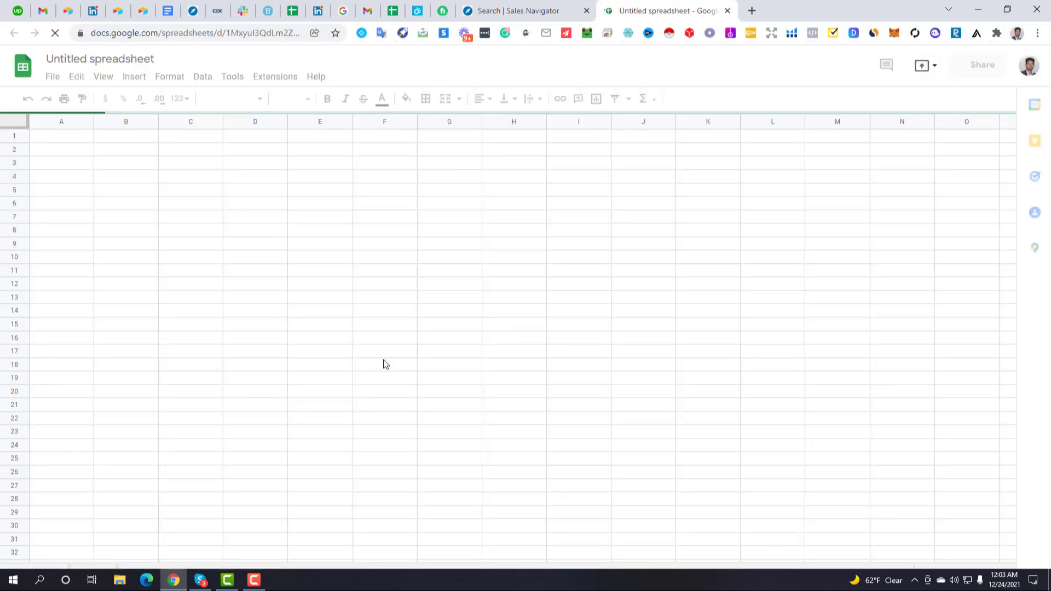
text(First Name)
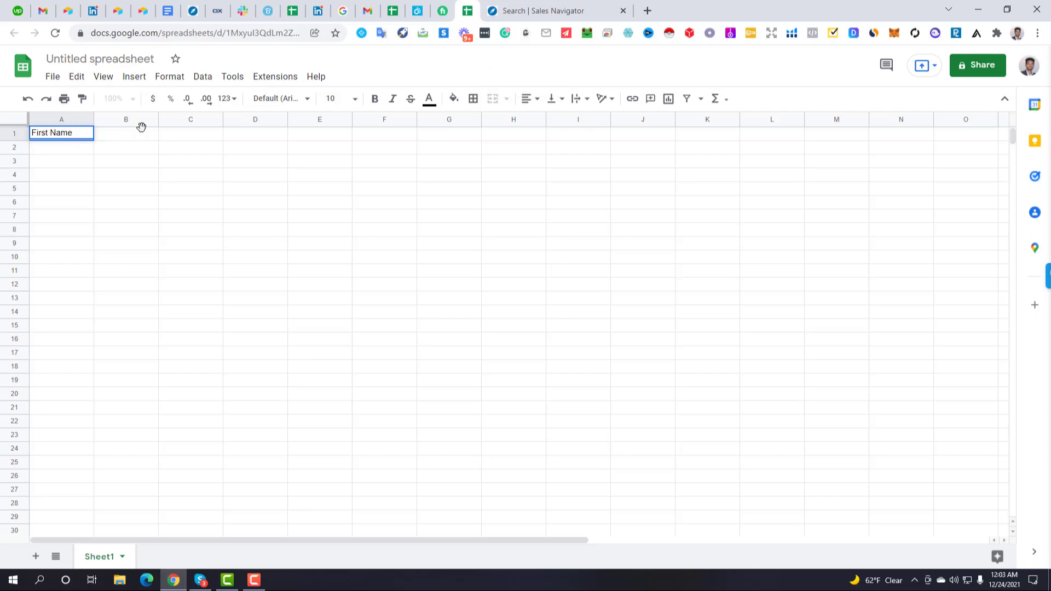
click(143, 133)
text(Last Name)
click(171, 136)
text(Title)
click(265, 137)
text(Email Address)
Add the headers Company Name, Website and LinkedIn URL in cells E1:G1
click(316, 141)
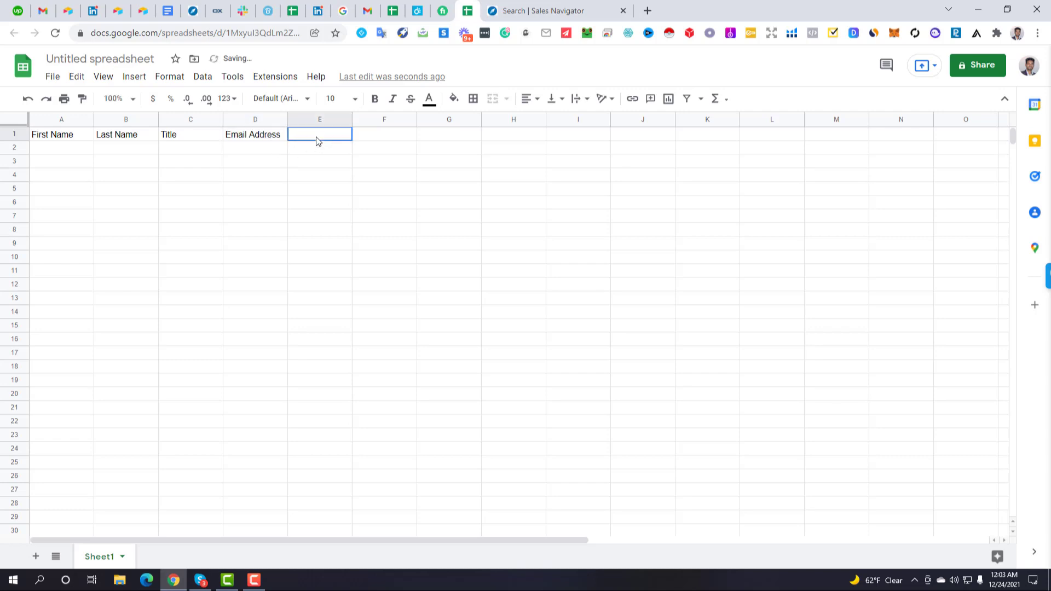
text(Company Name)
click(377, 138)
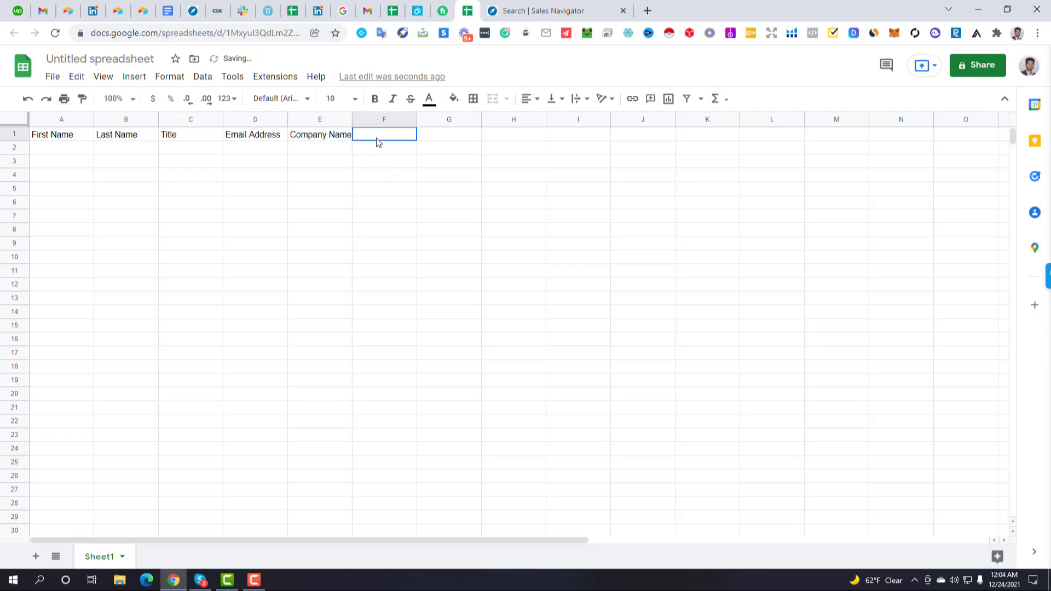
text(Website)
click(438, 139)
text(Lin)
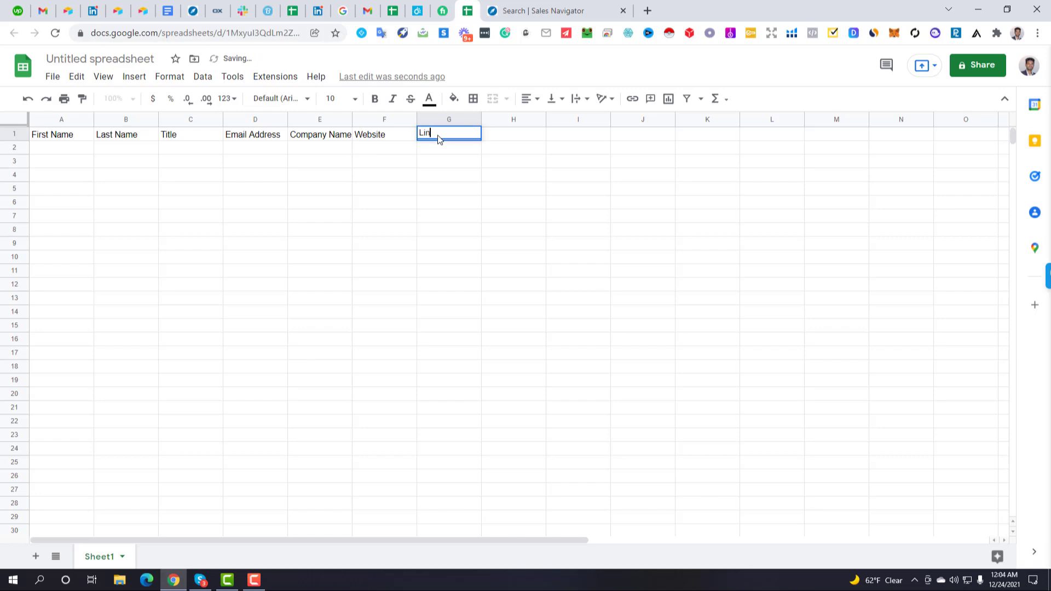
text(kedIn URL)
click(393, 258)
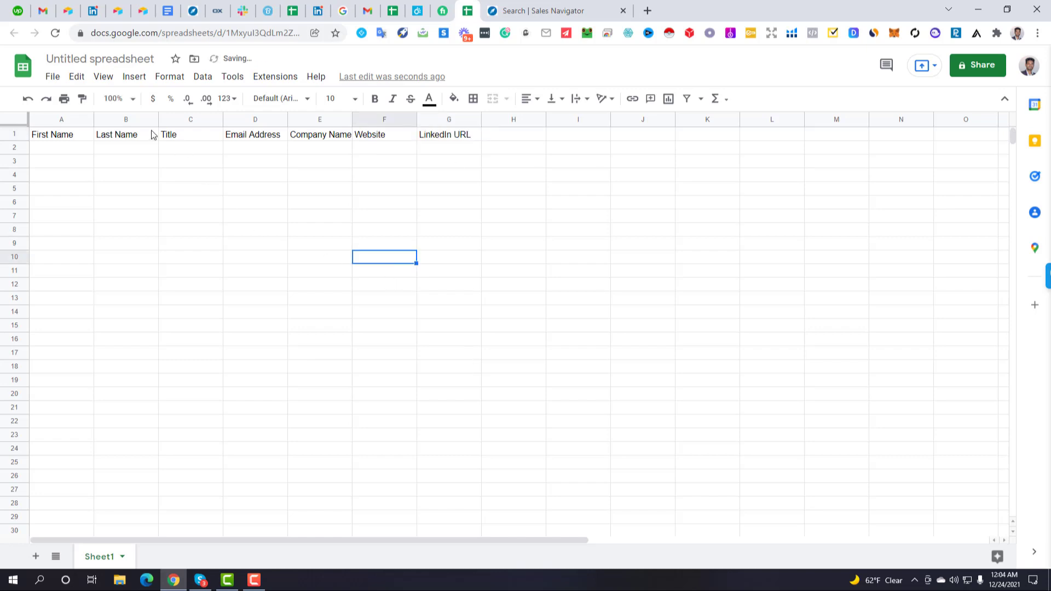
Make the header row A1:G1 bold and widen the Company Name and Email Address columns
drag(44, 135, 453, 140)
click(378, 104)
click(341, 235)
drag(353, 121, 405, 124)
click(334, 203)
drag(288, 120, 353, 119)
click(284, 232)
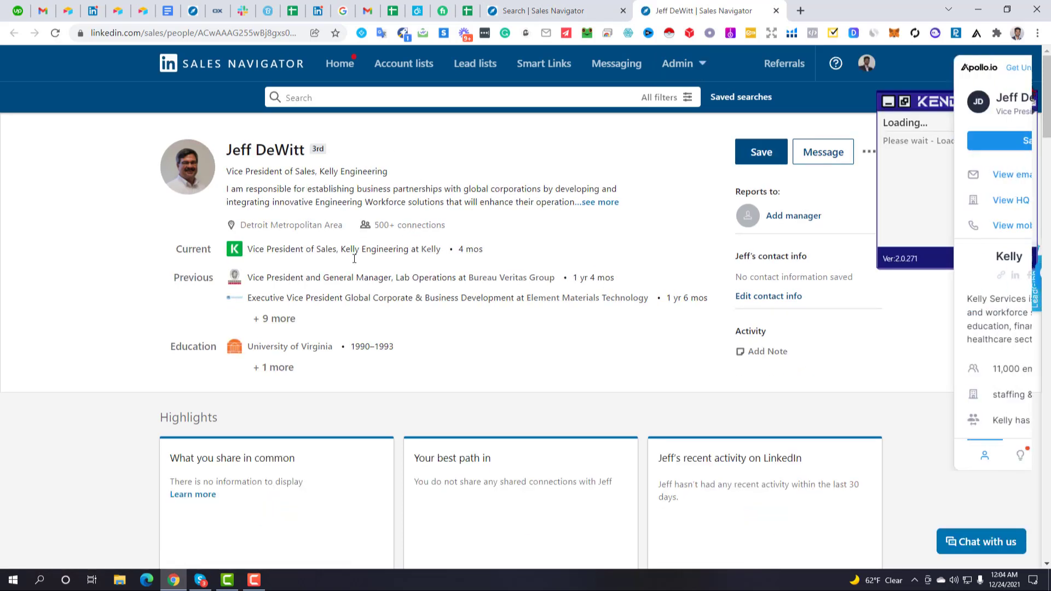
Open the regular LinkedIn.com profile of the Kelly Engineering Vice President of Sales from the Sales Navigator lead page
click(869, 152)
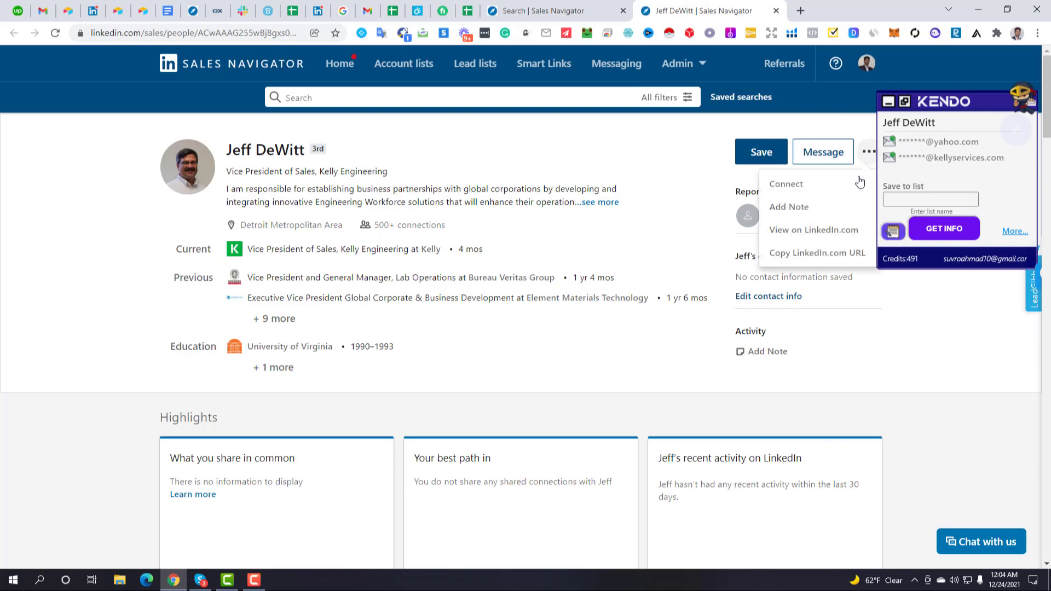
click(828, 232)
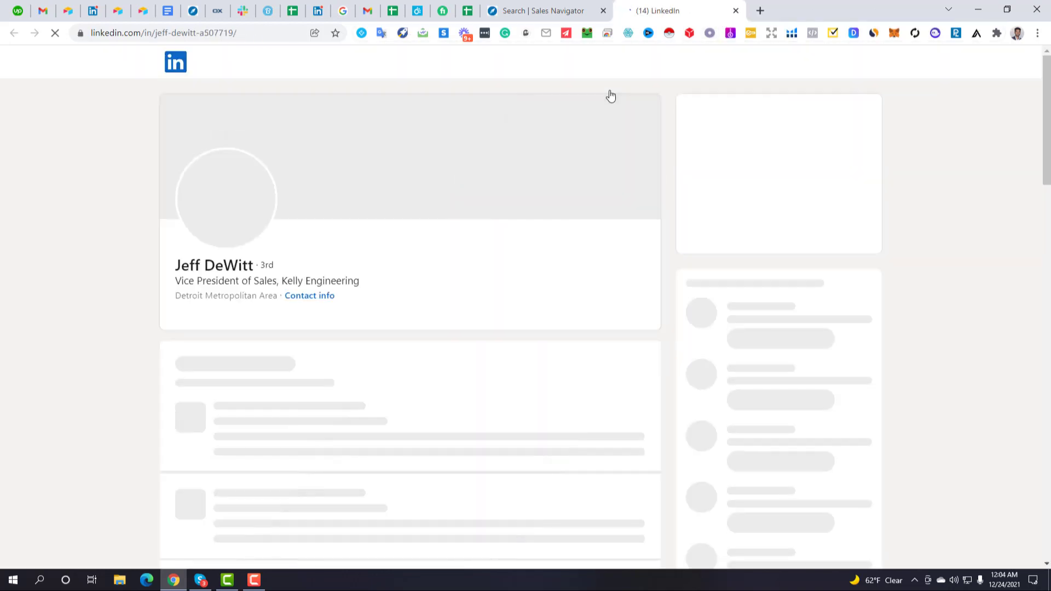
click(548, 11)
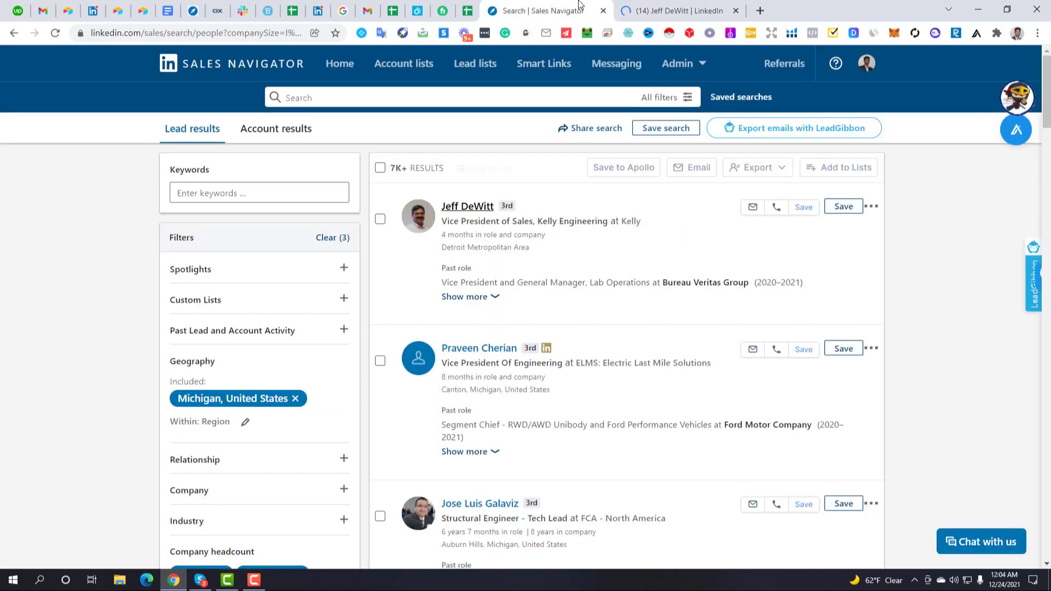
click(692, 9)
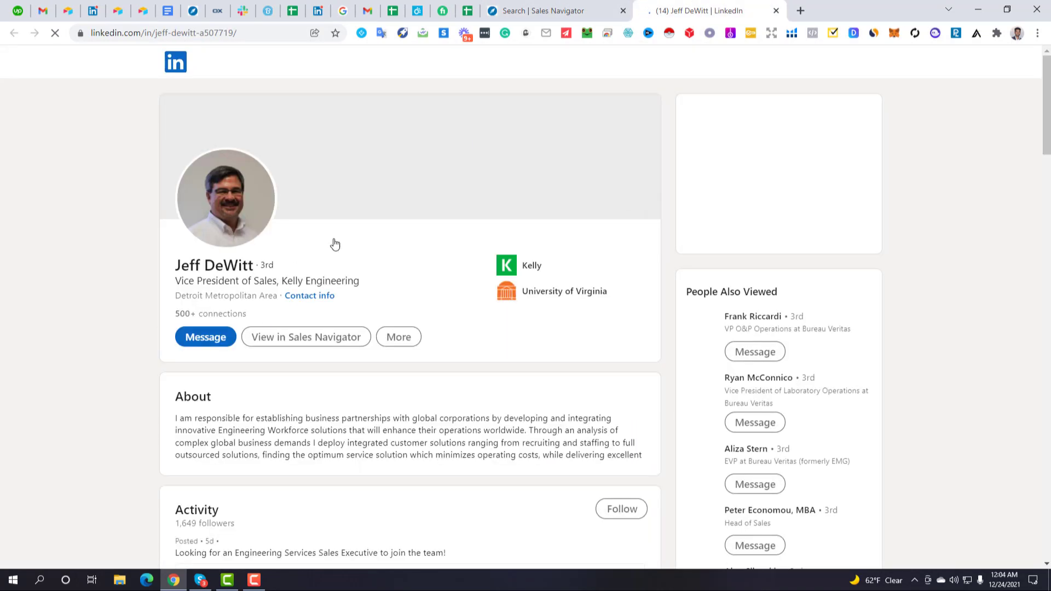
Highlight the lead's name and the current job title in the profile's Experience section
drag(176, 265, 254, 263)
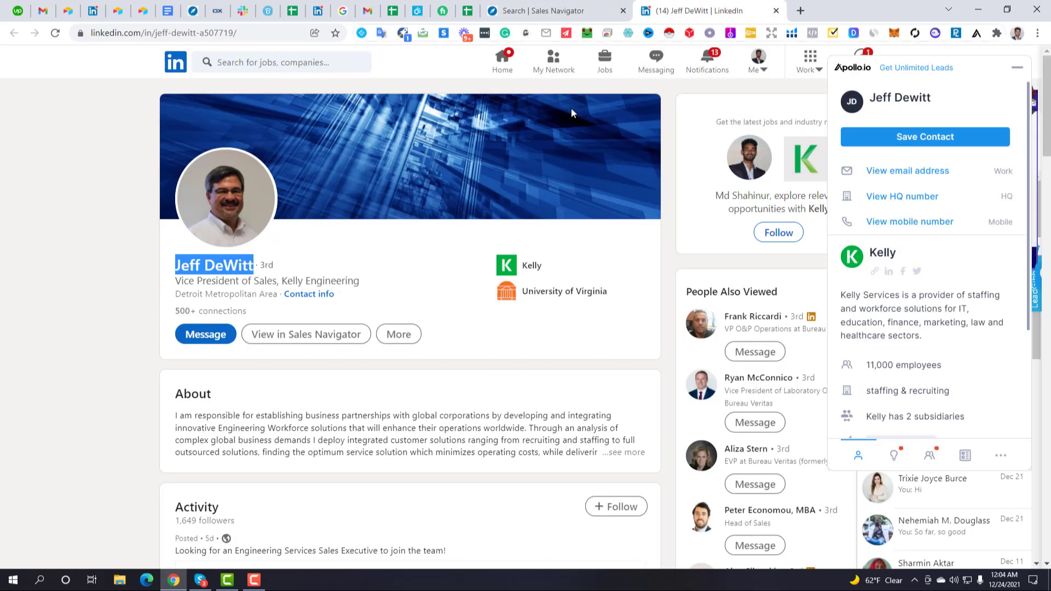
scroll(95, 342, down, 7)
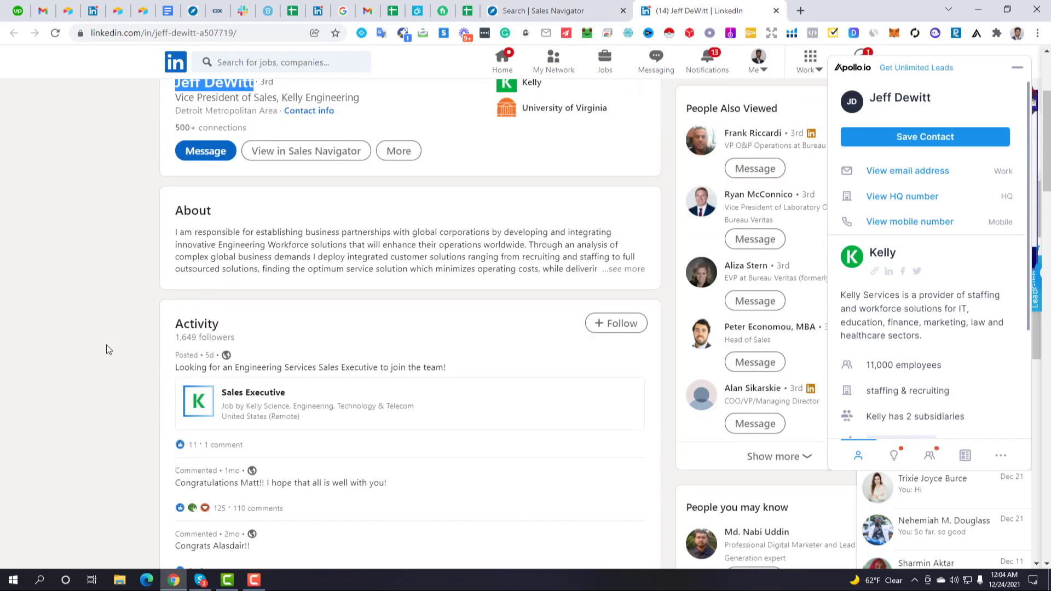
scroll(95, 341, down, 2)
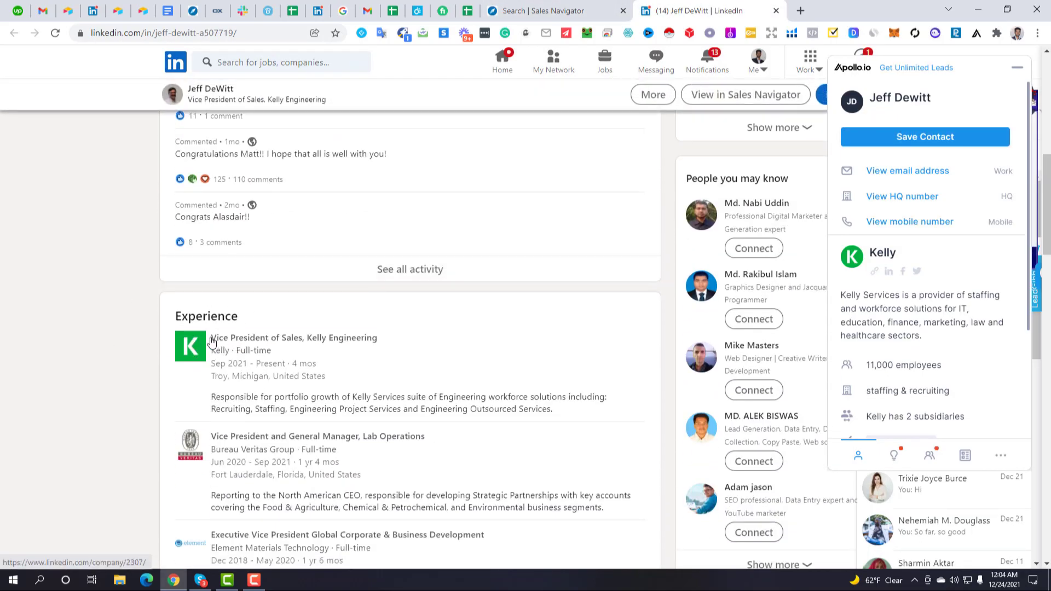
drag(212, 337, 378, 340)
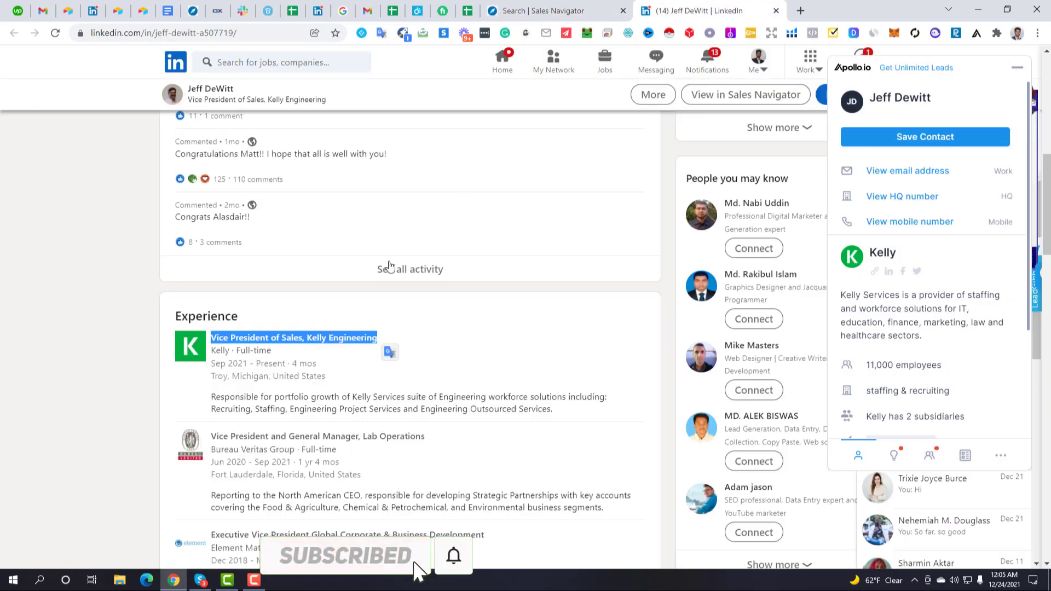
scroll(320, 284, up, 10)
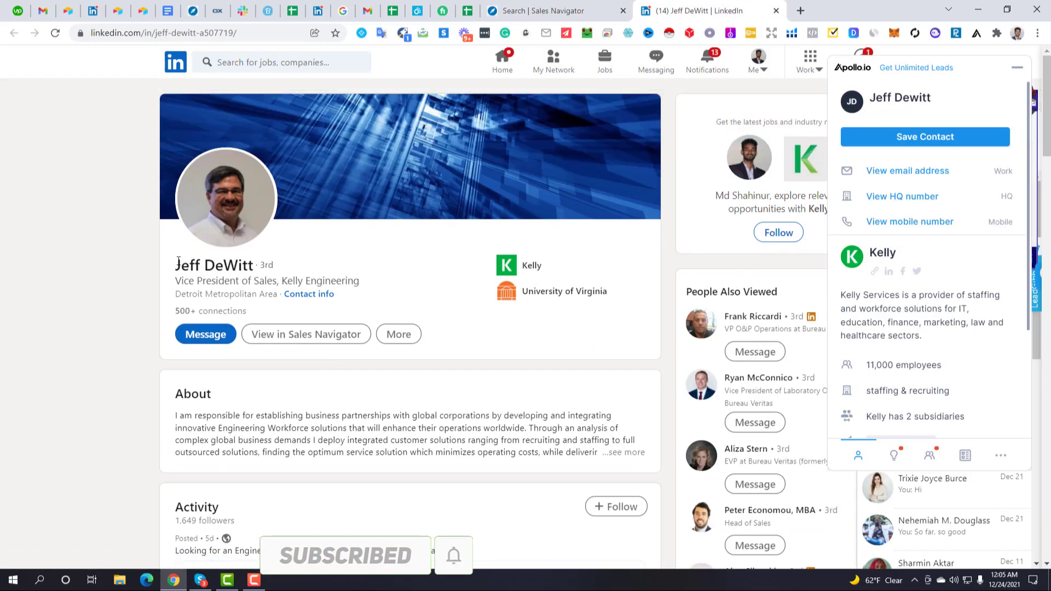
drag(176, 265, 254, 266)
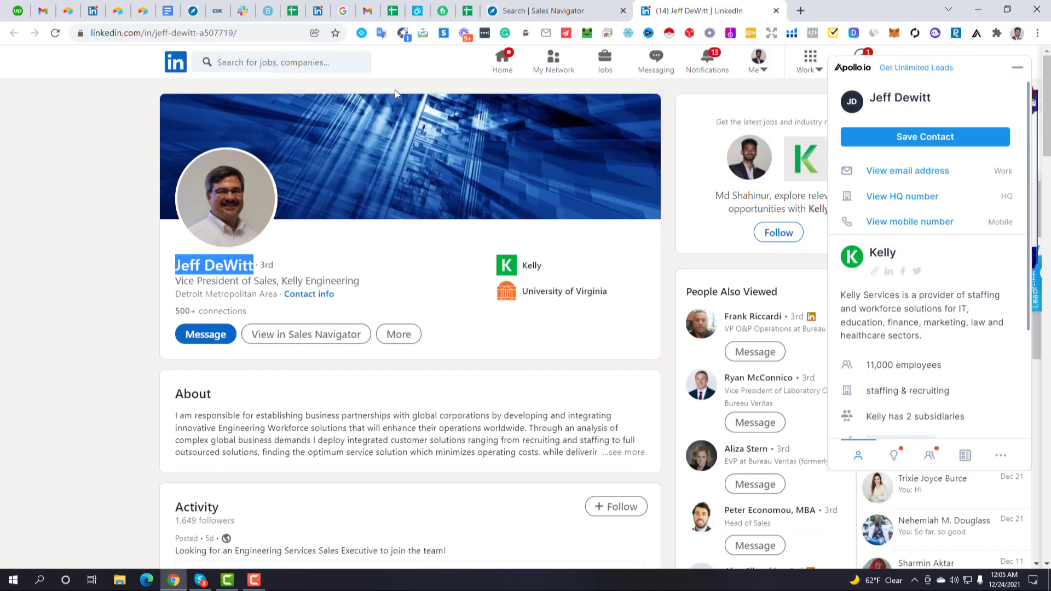
click(367, 10)
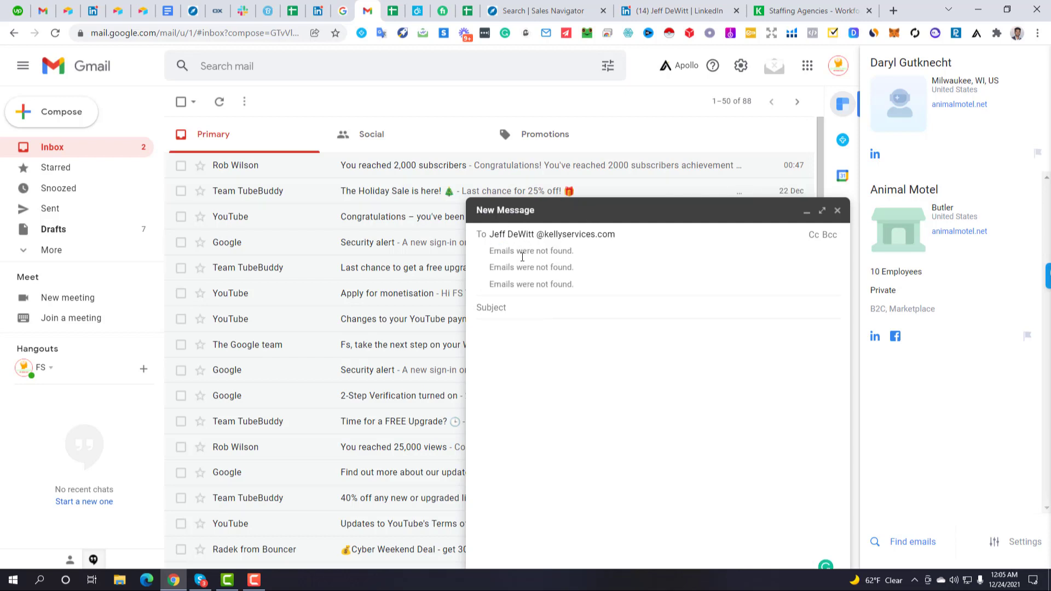
Return to the lead's LinkedIn profile and reveal the work email address with the Apollo extension
click(679, 10)
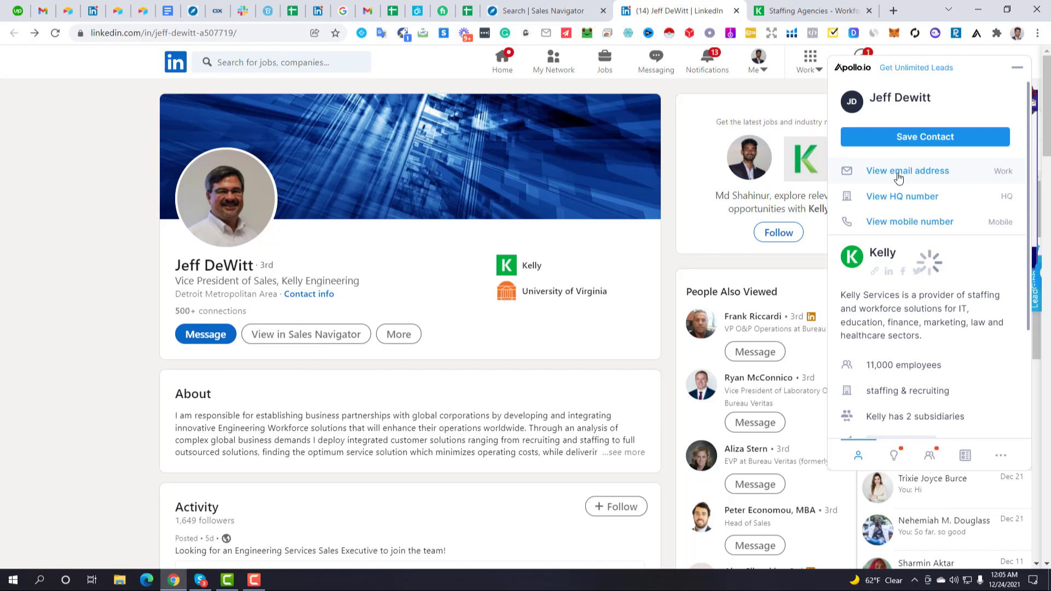
click(898, 174)
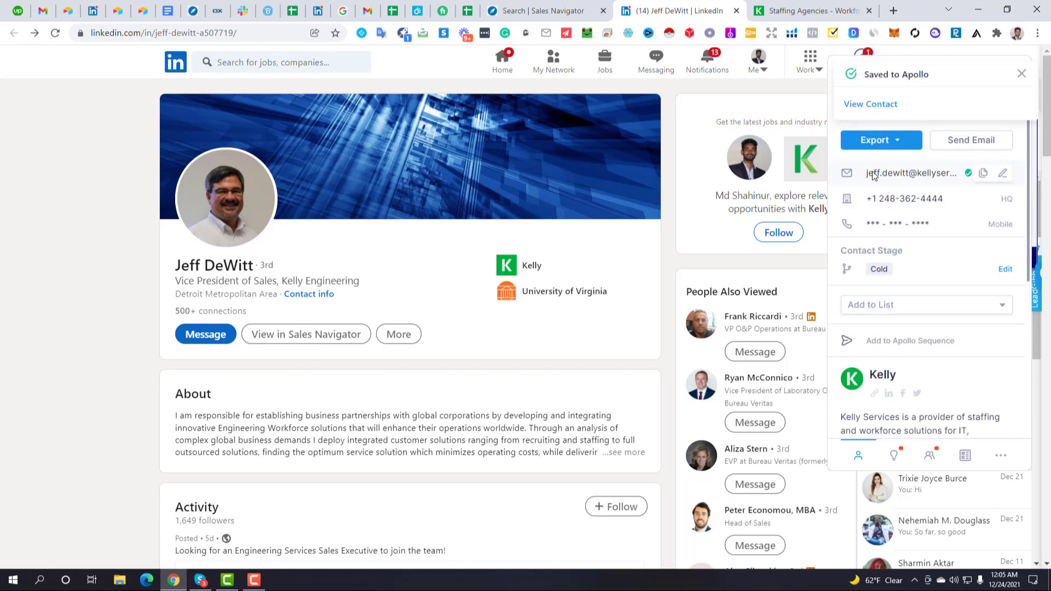